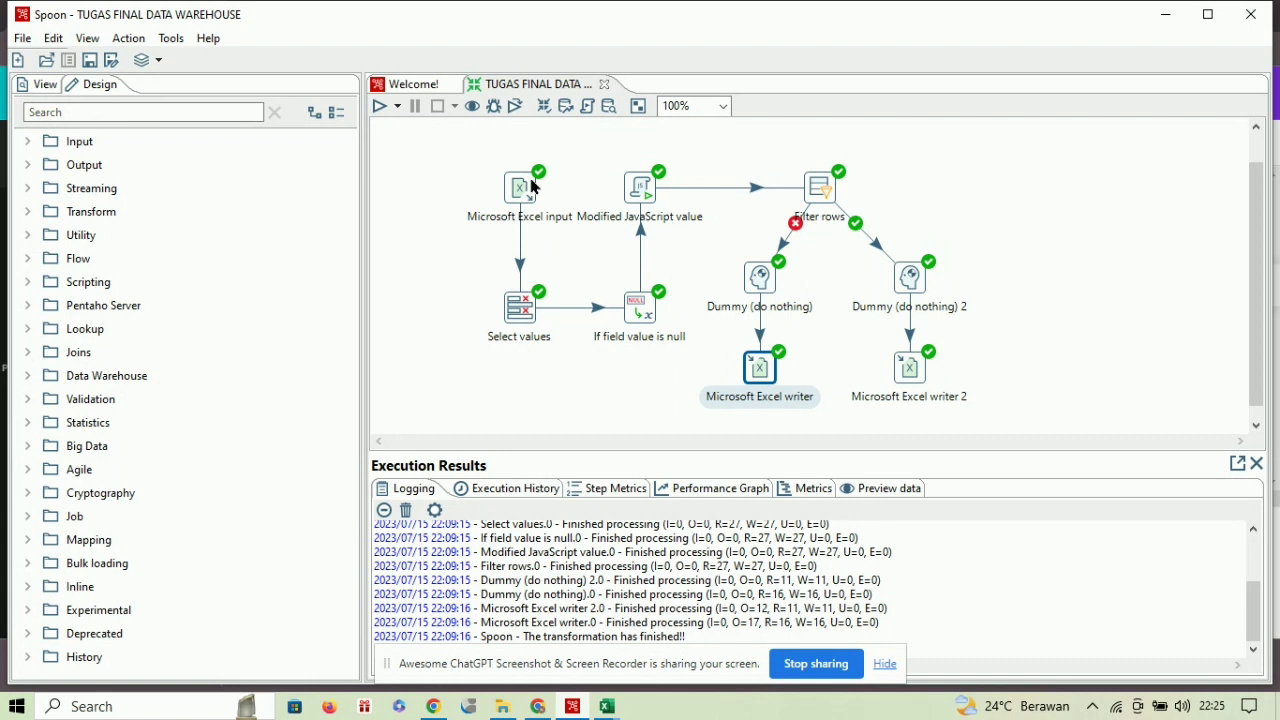
Open the Microsoft Excel input step and look through the Excel files in the DW folder without choosing one.
mouse_move(530, 186)
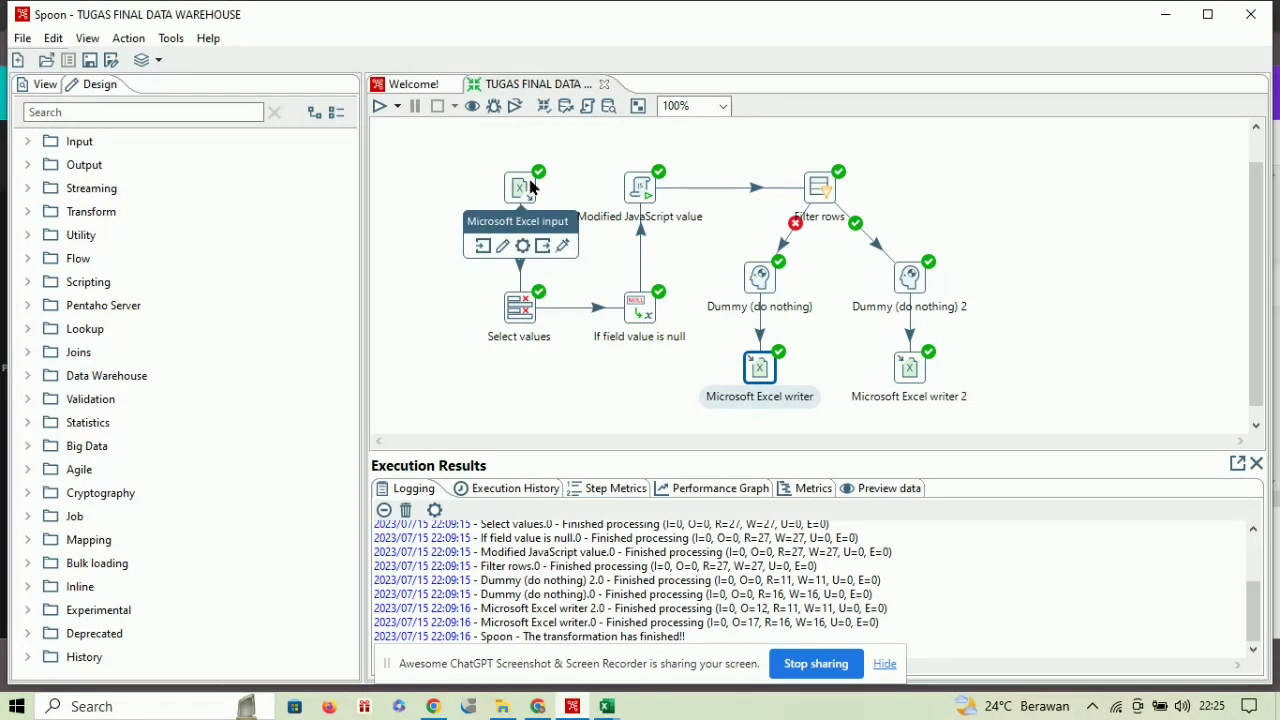
double_click(532, 186)
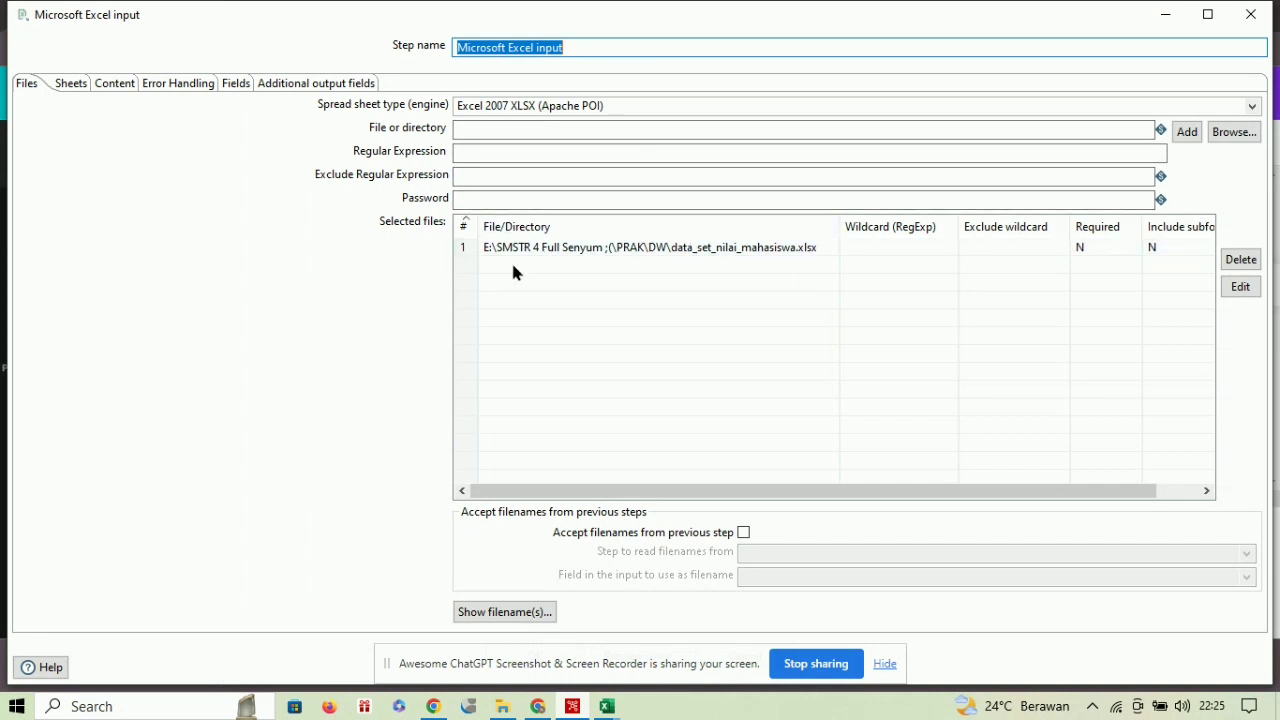
click(1246, 135)
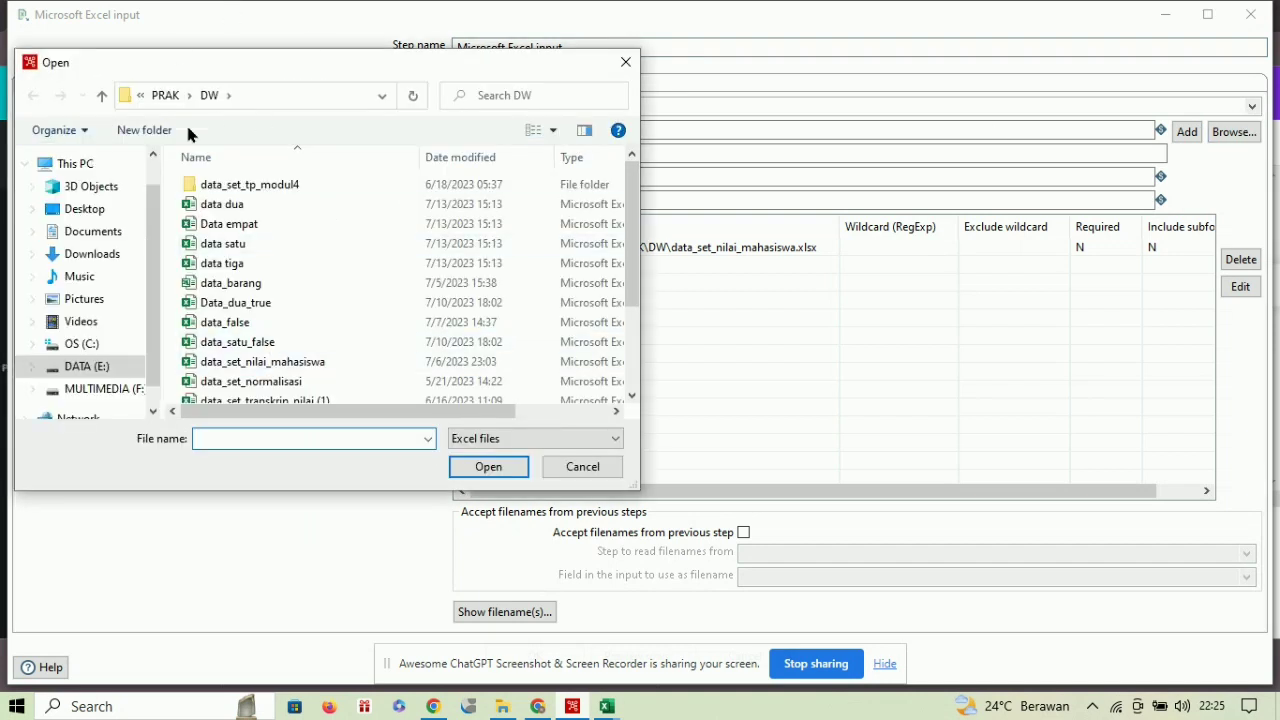
scroll(264, 288, down, 2)
scroll(262, 290, up, 2)
scroll(264, 289, down, 2)
scroll(264, 289, up, 2)
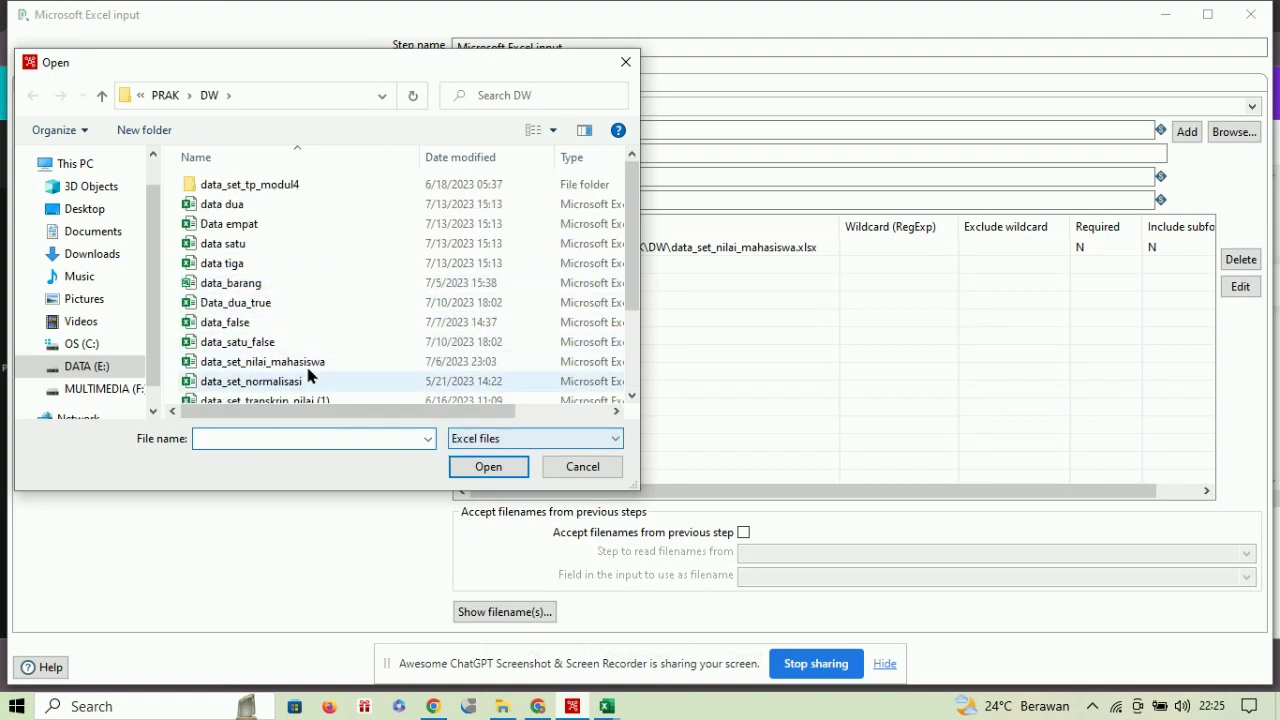
click(624, 64)
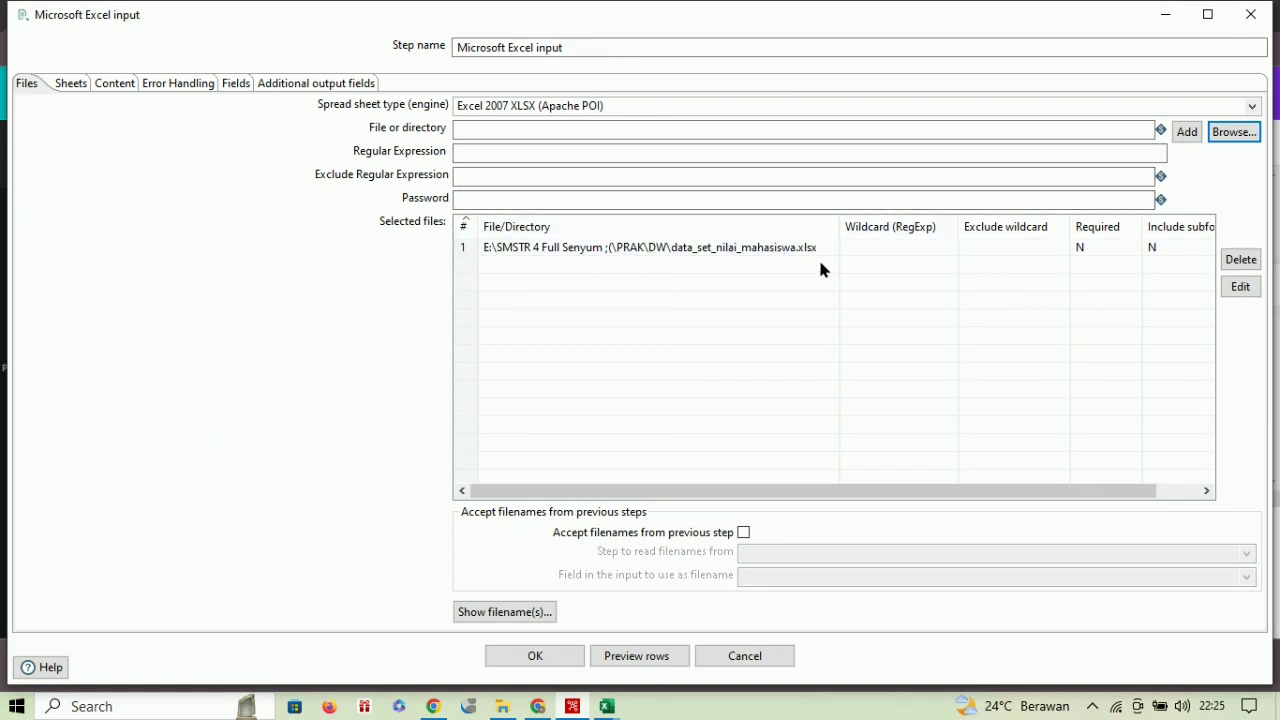
Preview up to 1000 rows of the Microsoft Excel input data and examine the student grade columns.
click(623, 663)
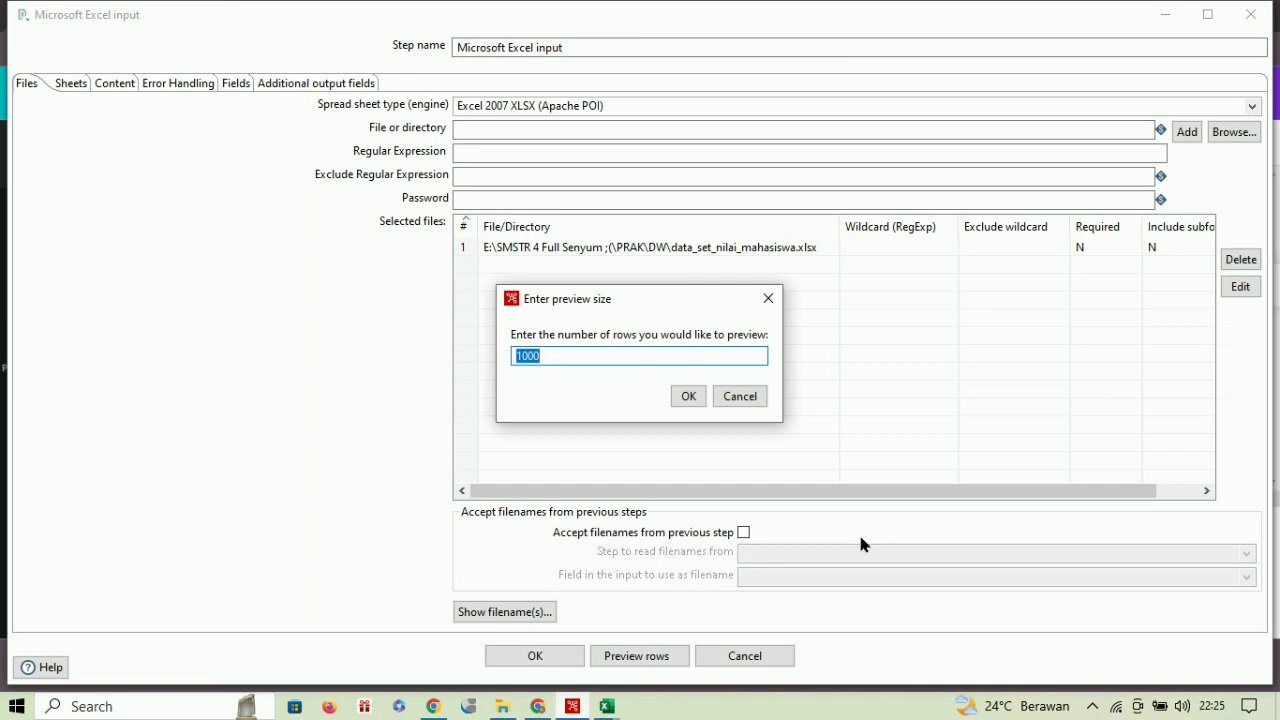
key(Return)
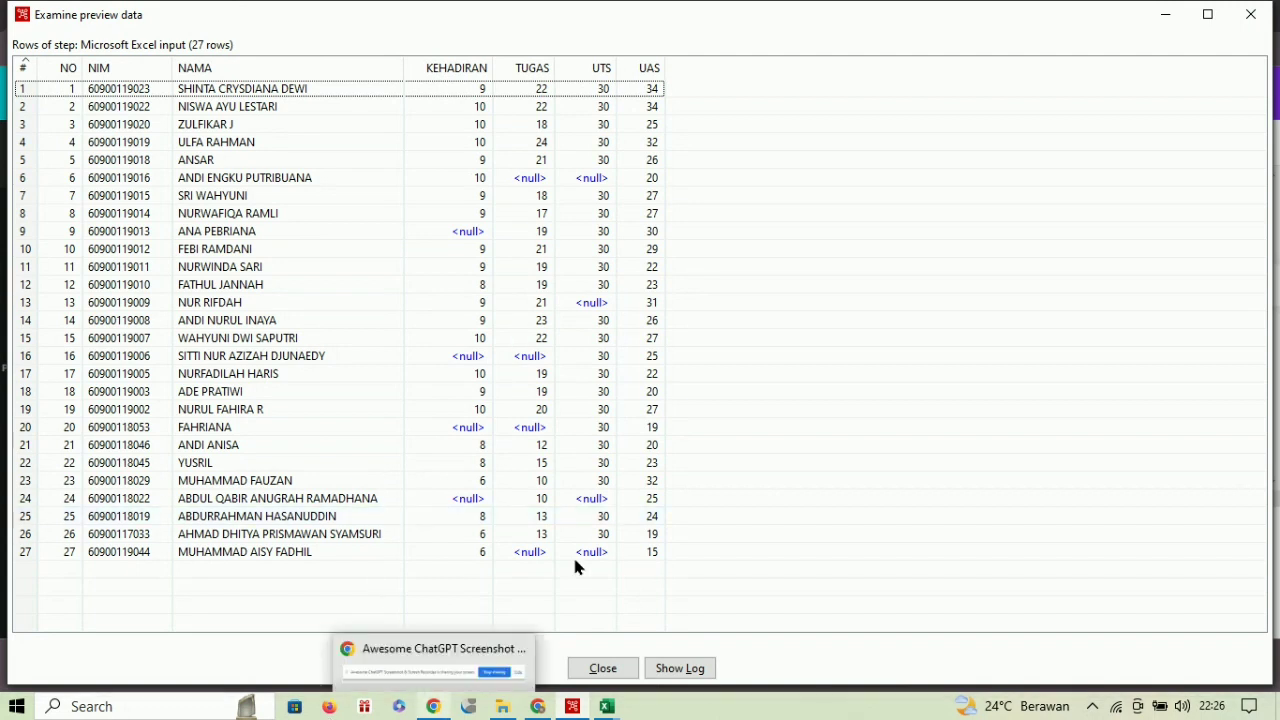
click(603, 669)
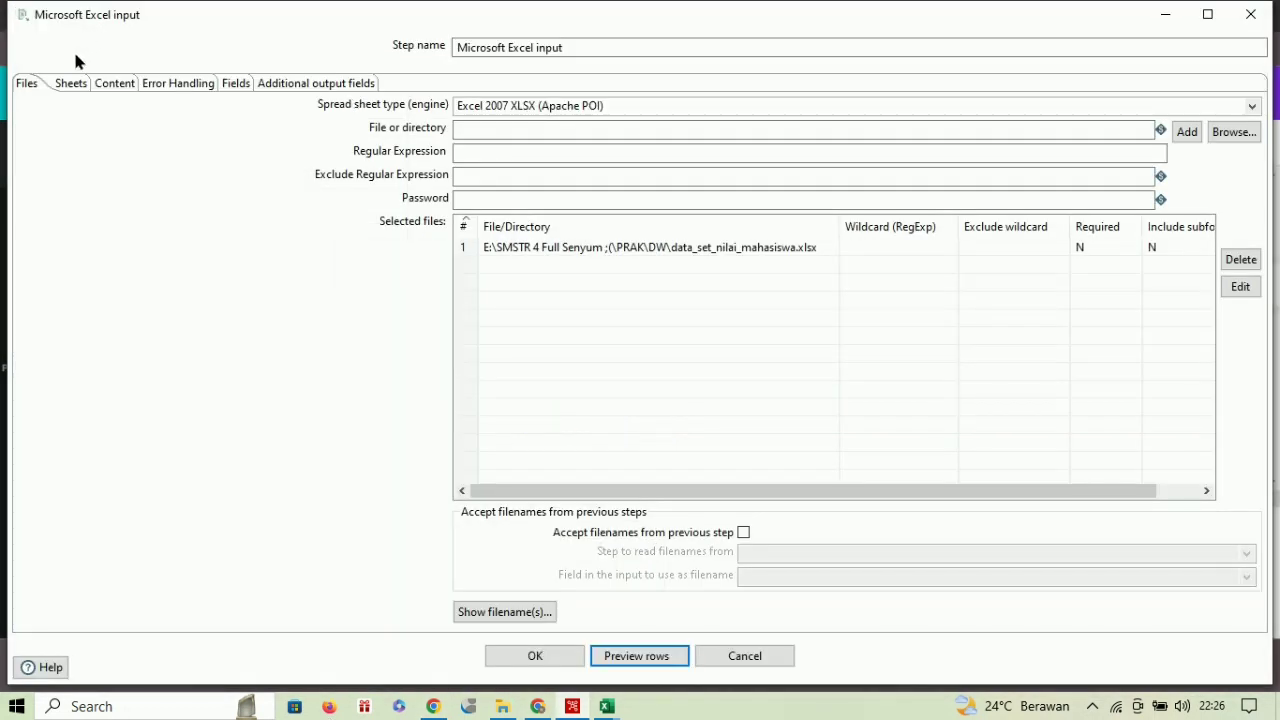
Review the sheets to read and the field definitions of the Microsoft Excel input step, accepting its settings.
click(70, 85)
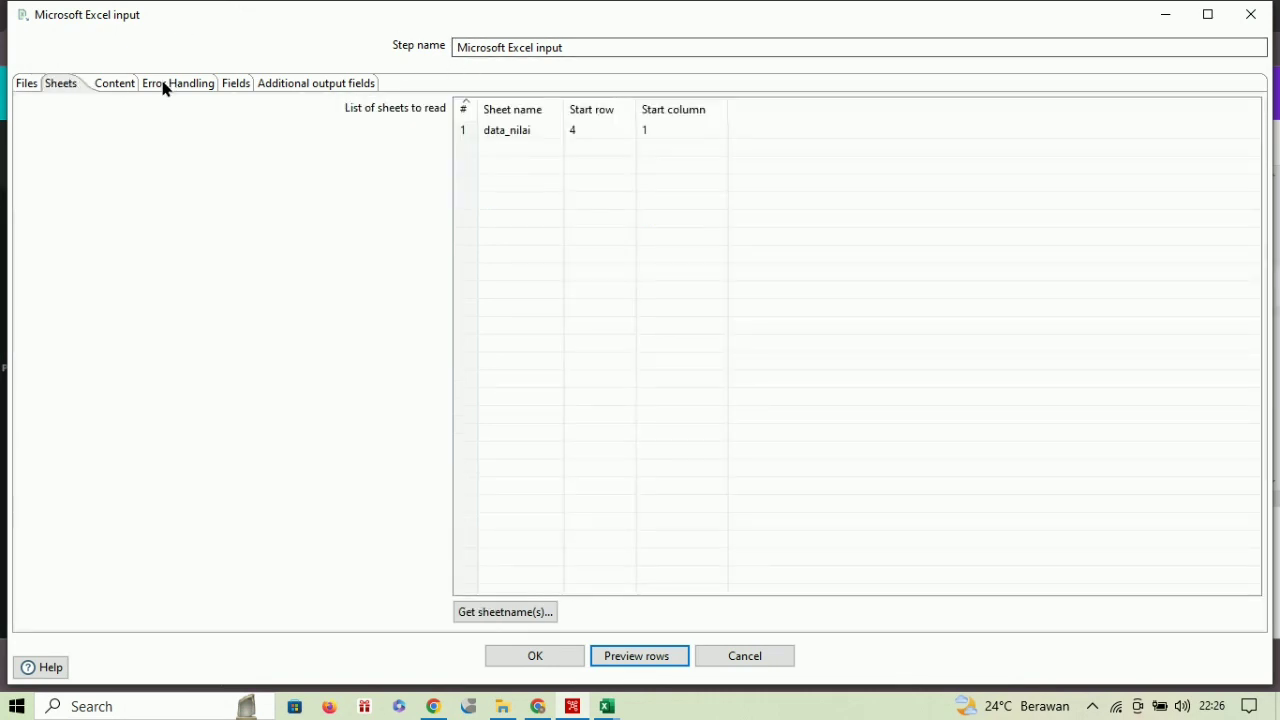
click(542, 137)
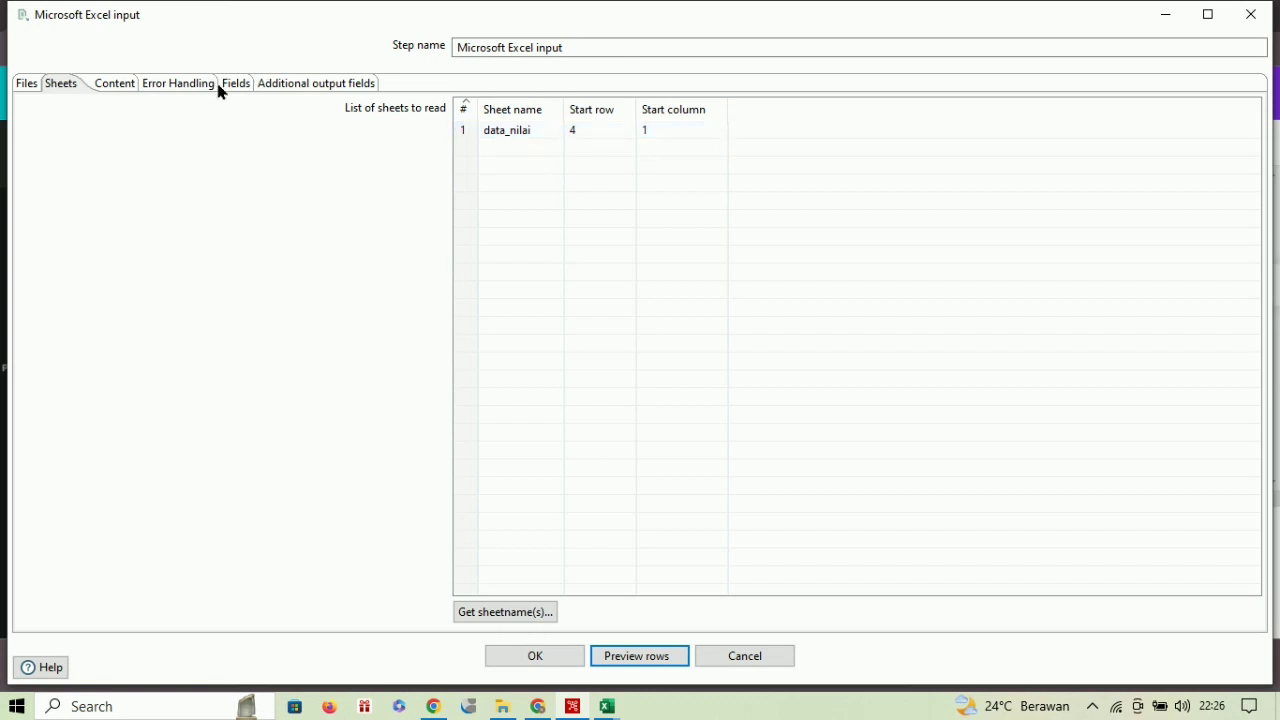
click(248, 90)
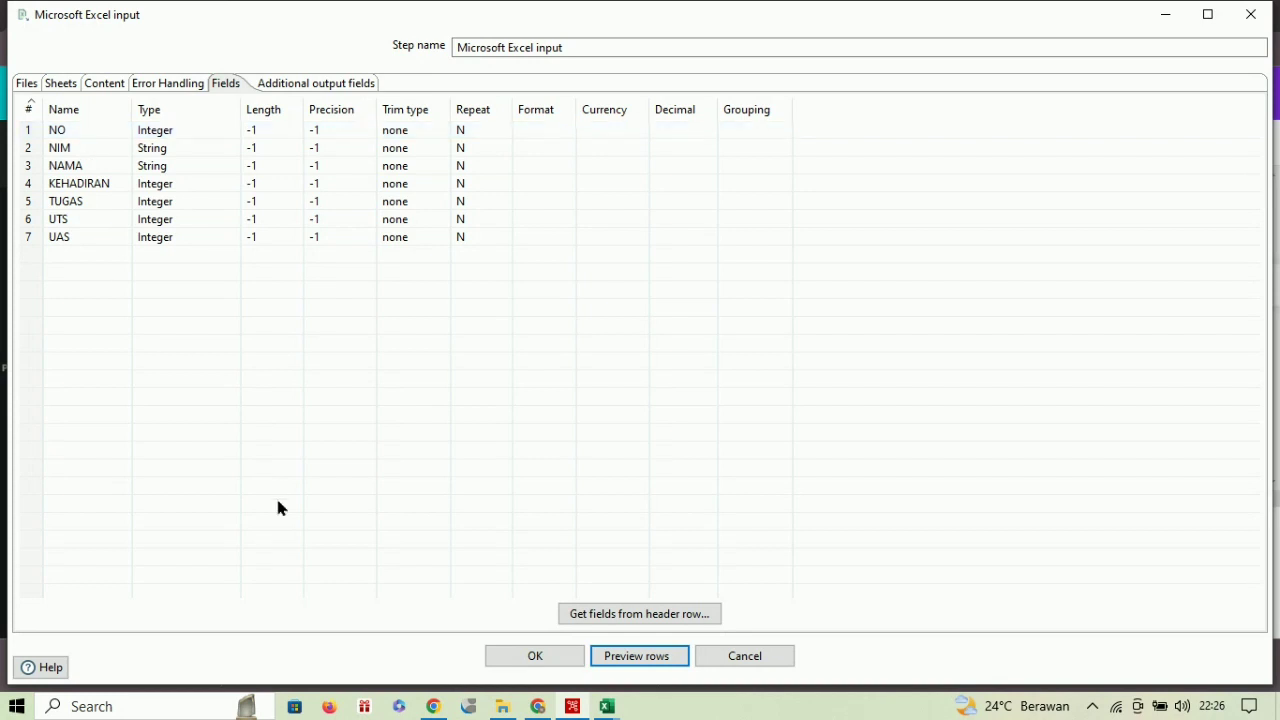
click(547, 649)
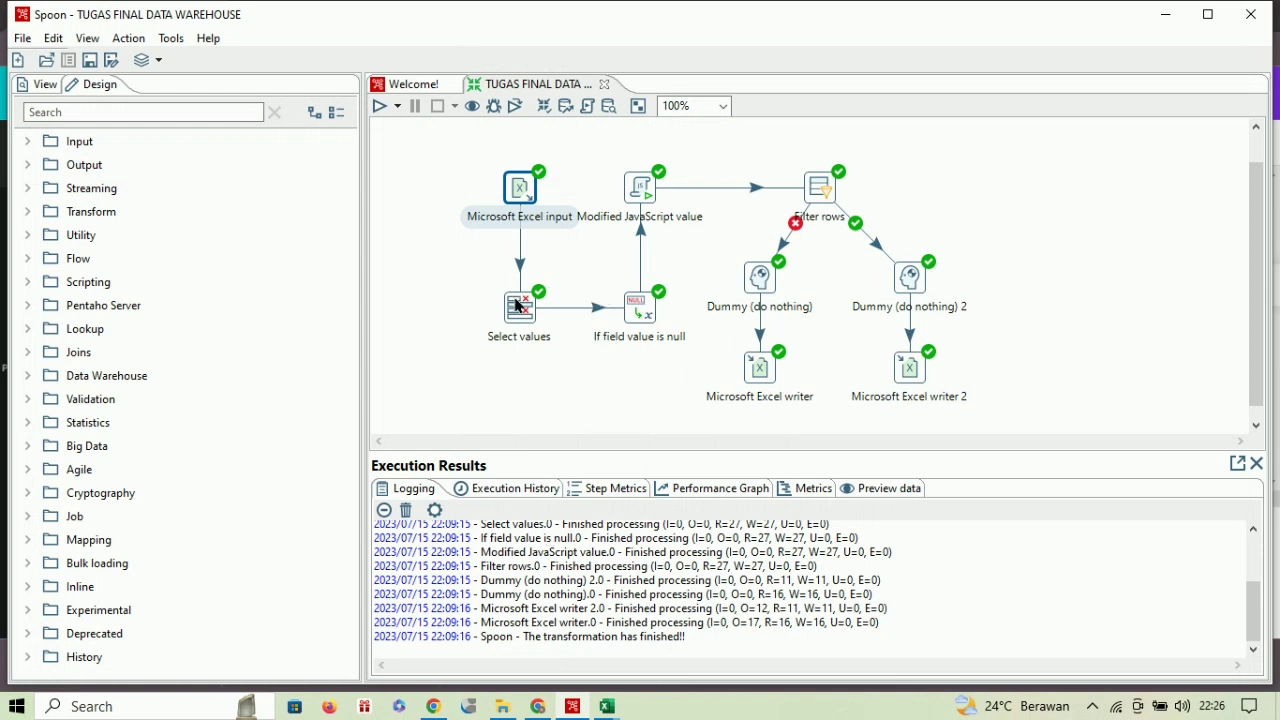
Review the renamed fields and data types in the Select values step's meta-data, accepting its settings.
mouse_move(518, 311)
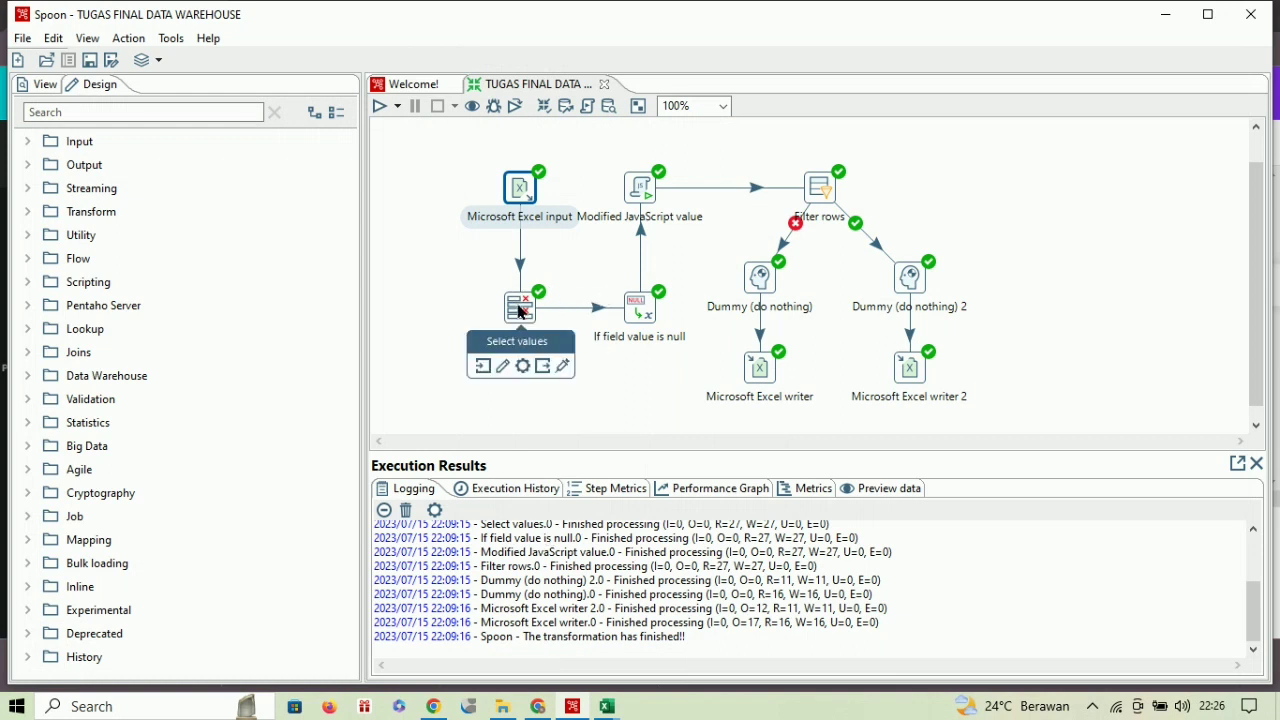
double_click(518, 307)
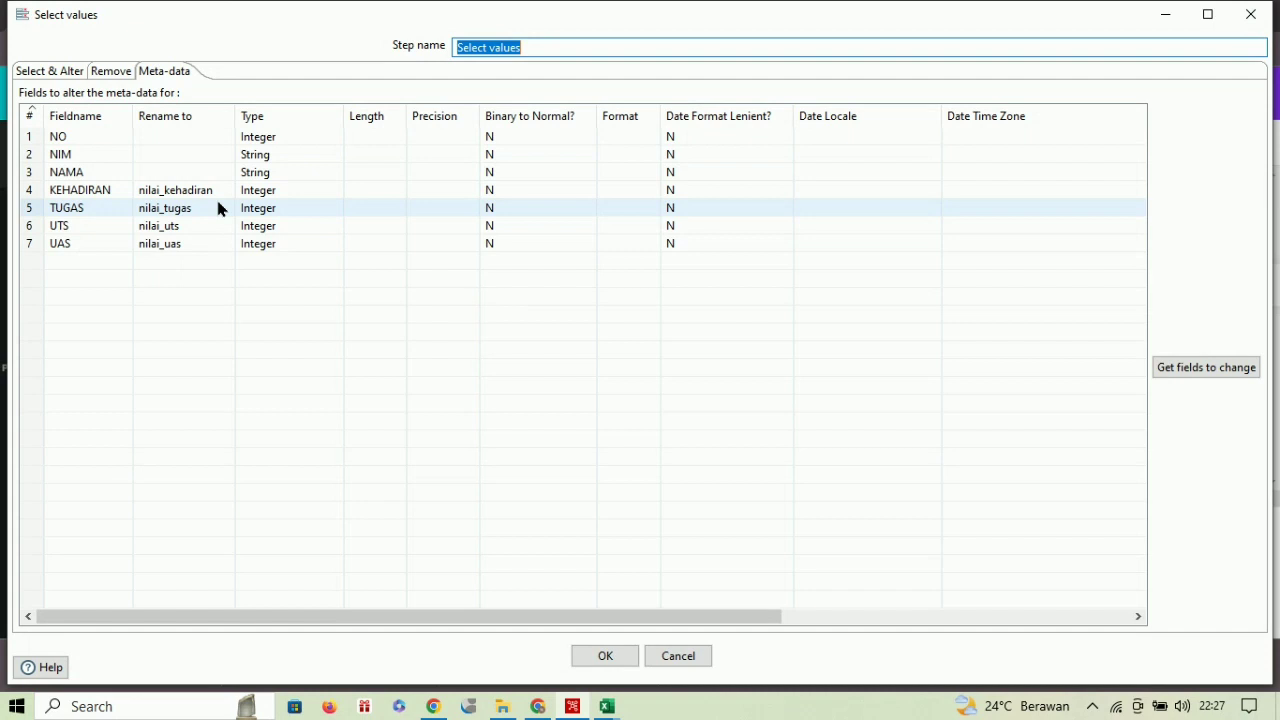
click(620, 655)
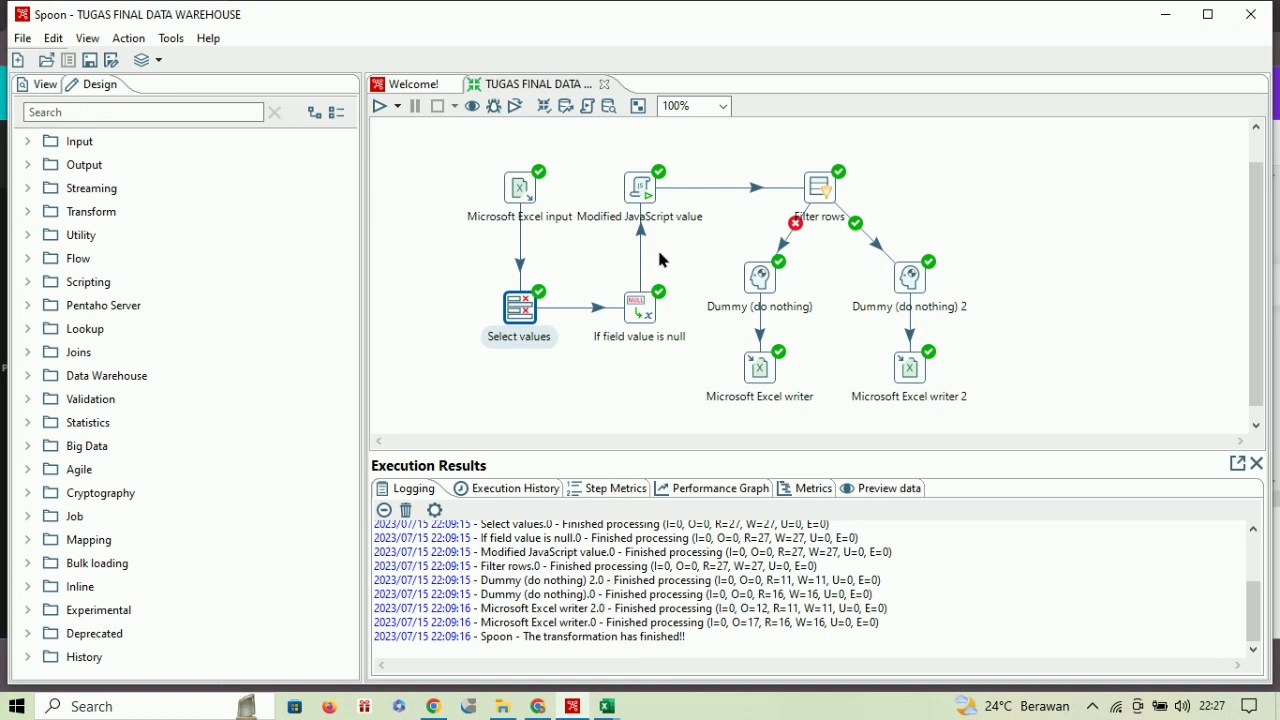
Review the null replacement values for the grade fields in the If field value is null step.
mouse_move(643, 312)
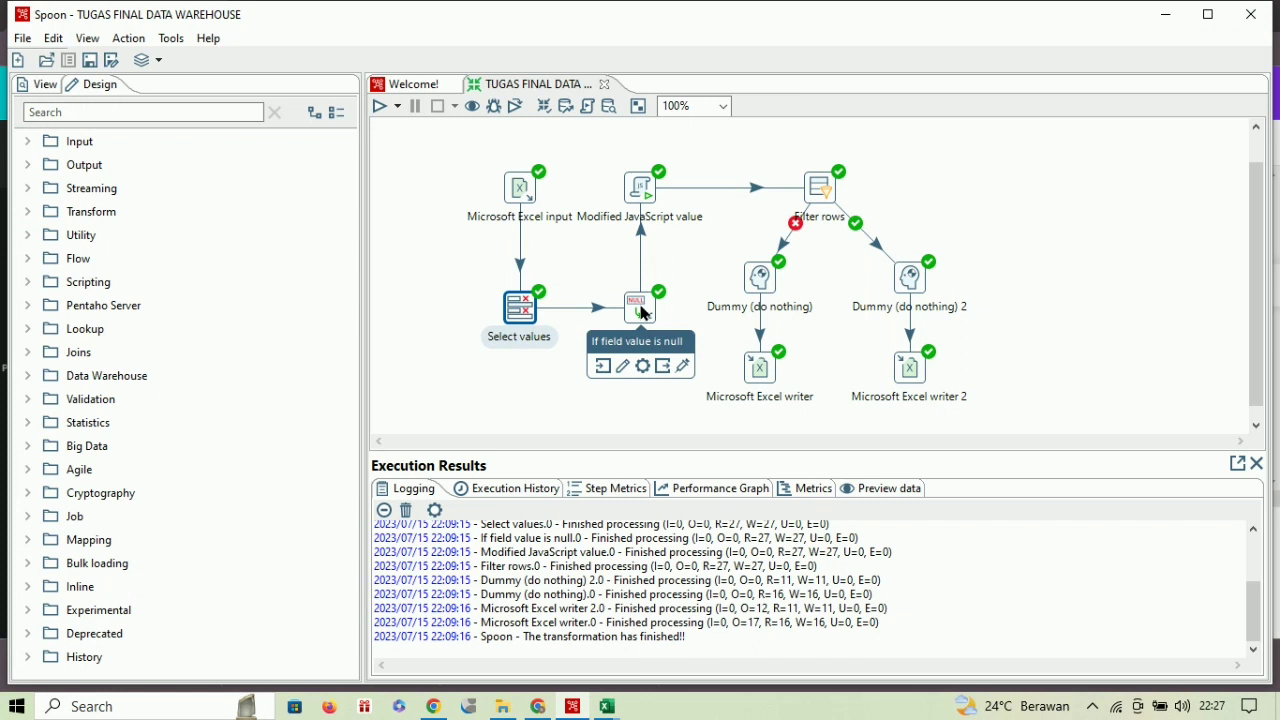
double_click(641, 310)
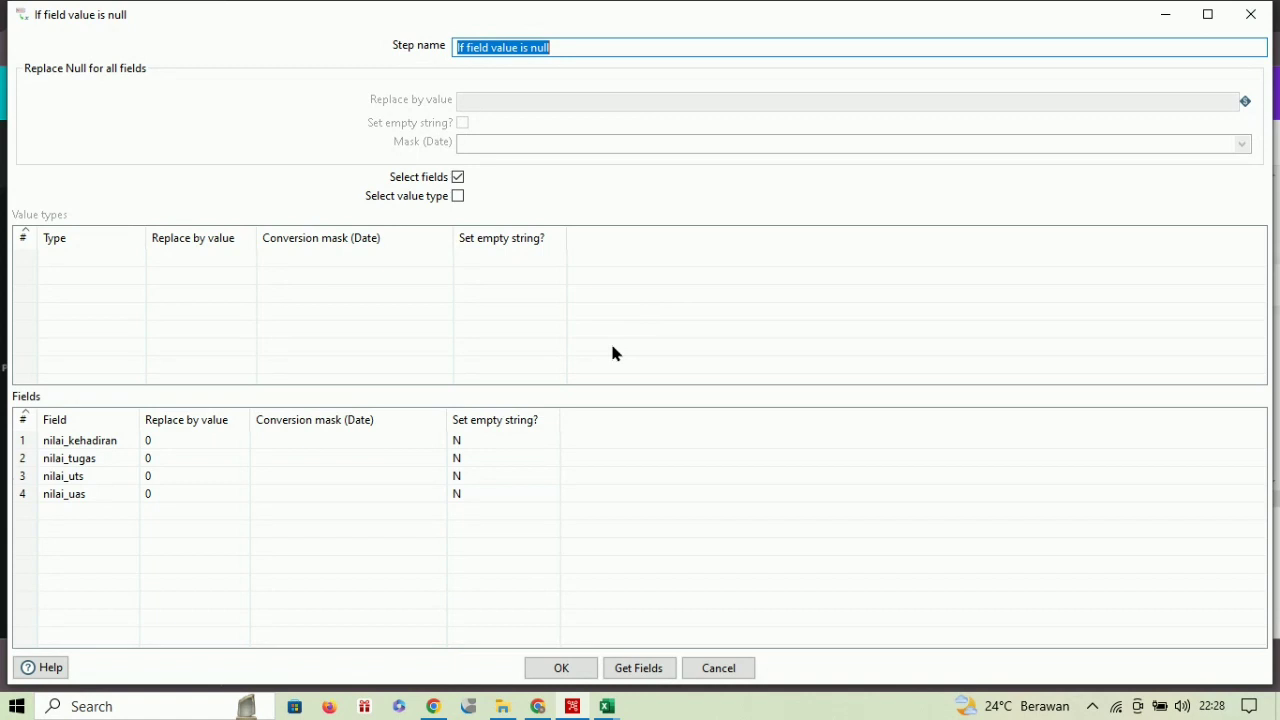
click(580, 670)
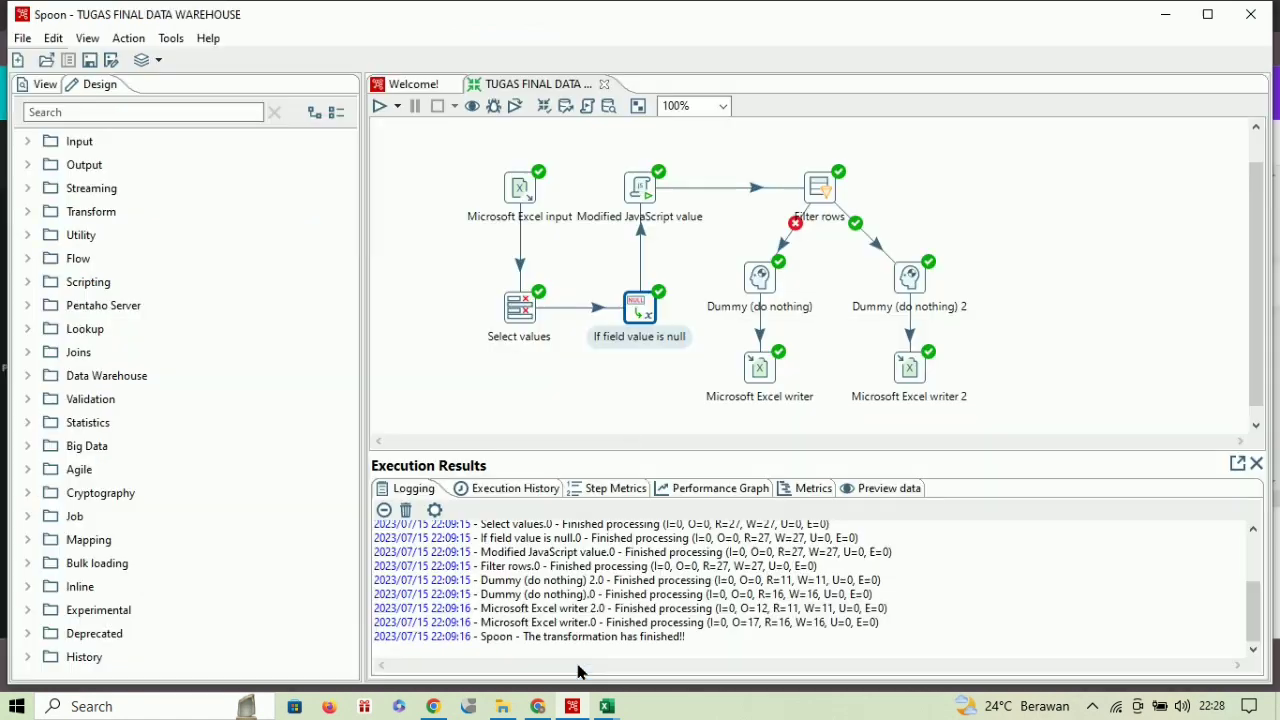
Preview the Microsoft Excel input rows again to examine the null values, and close the step's settings.
click(521, 185)
double_click(521, 185)
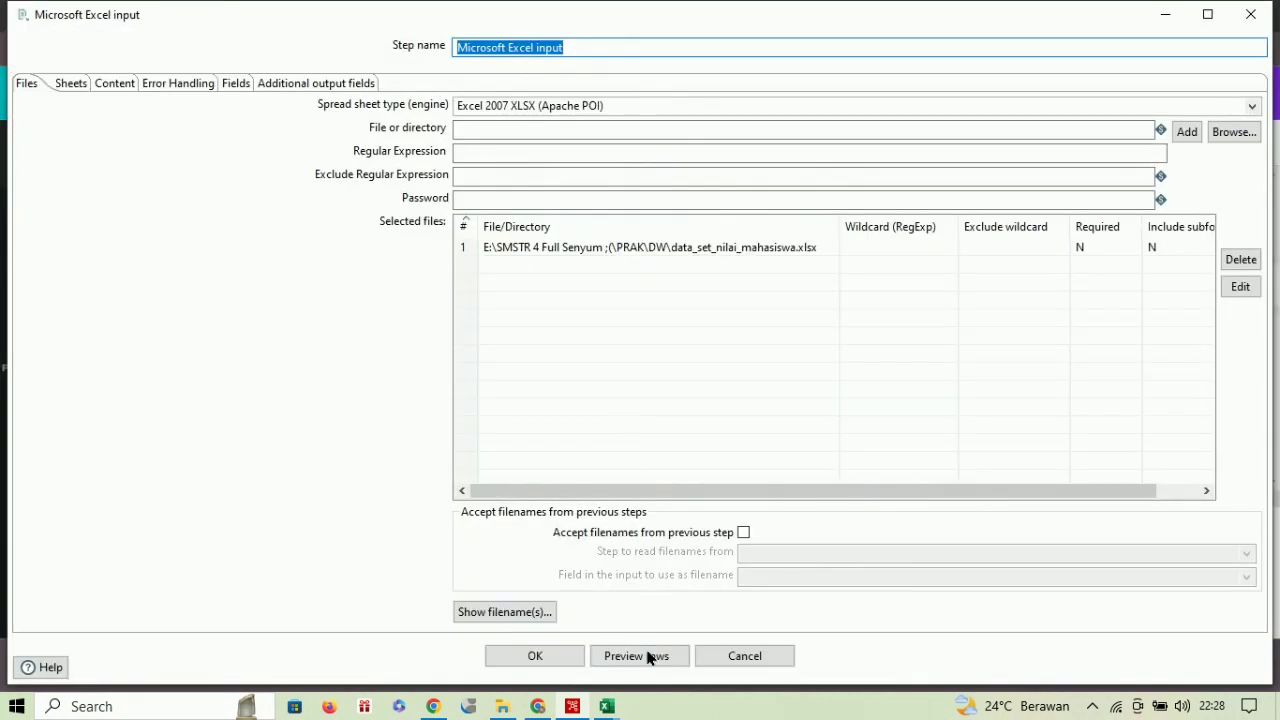
click(648, 658)
key(Return)
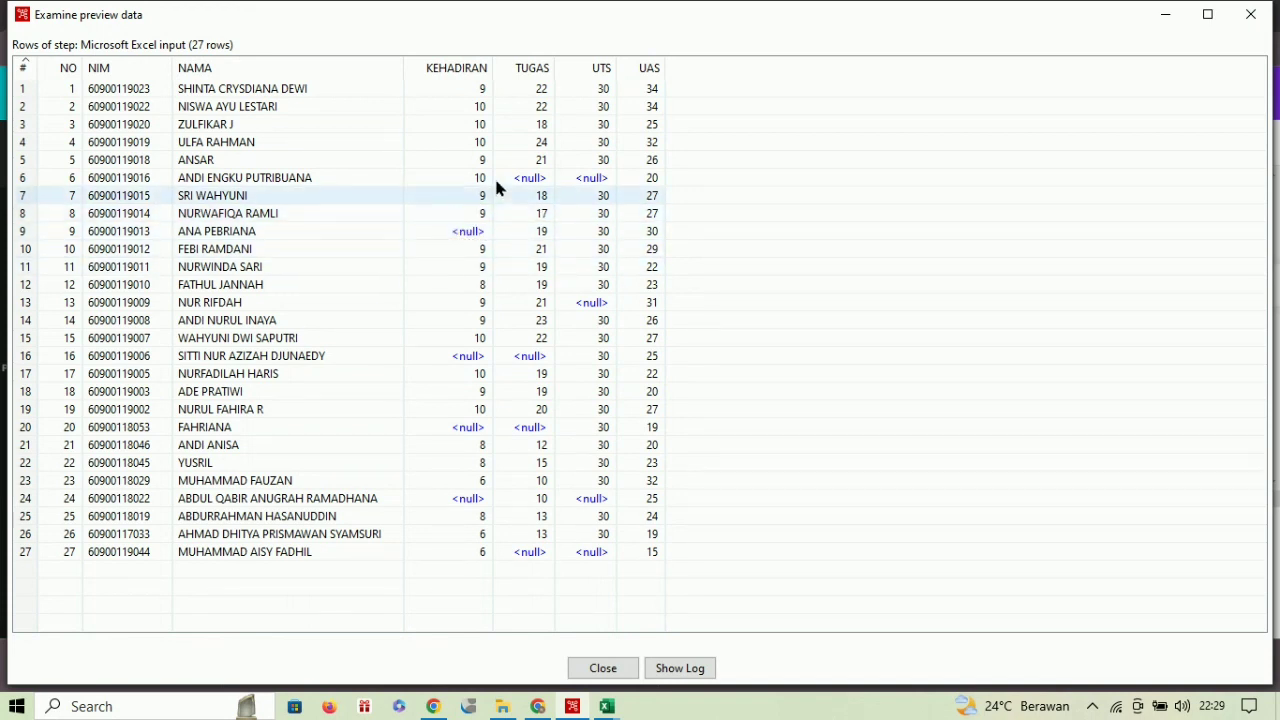
click(590, 667)
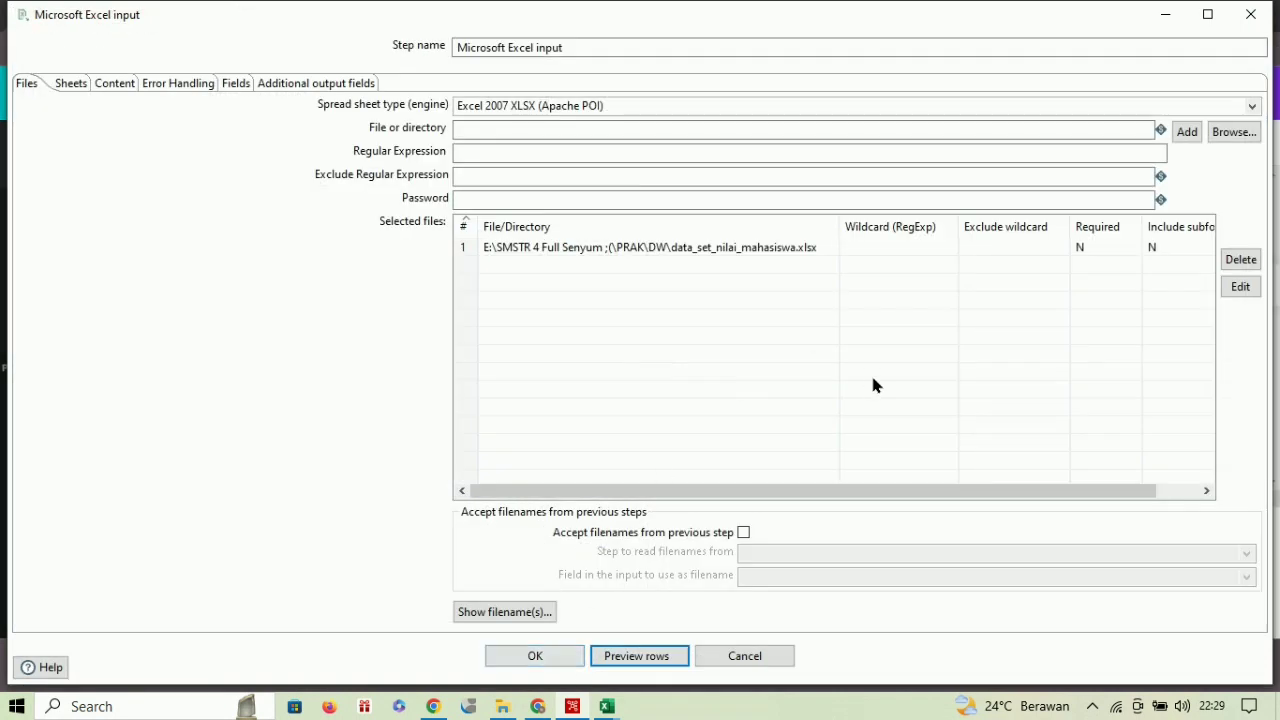
click(1251, 14)
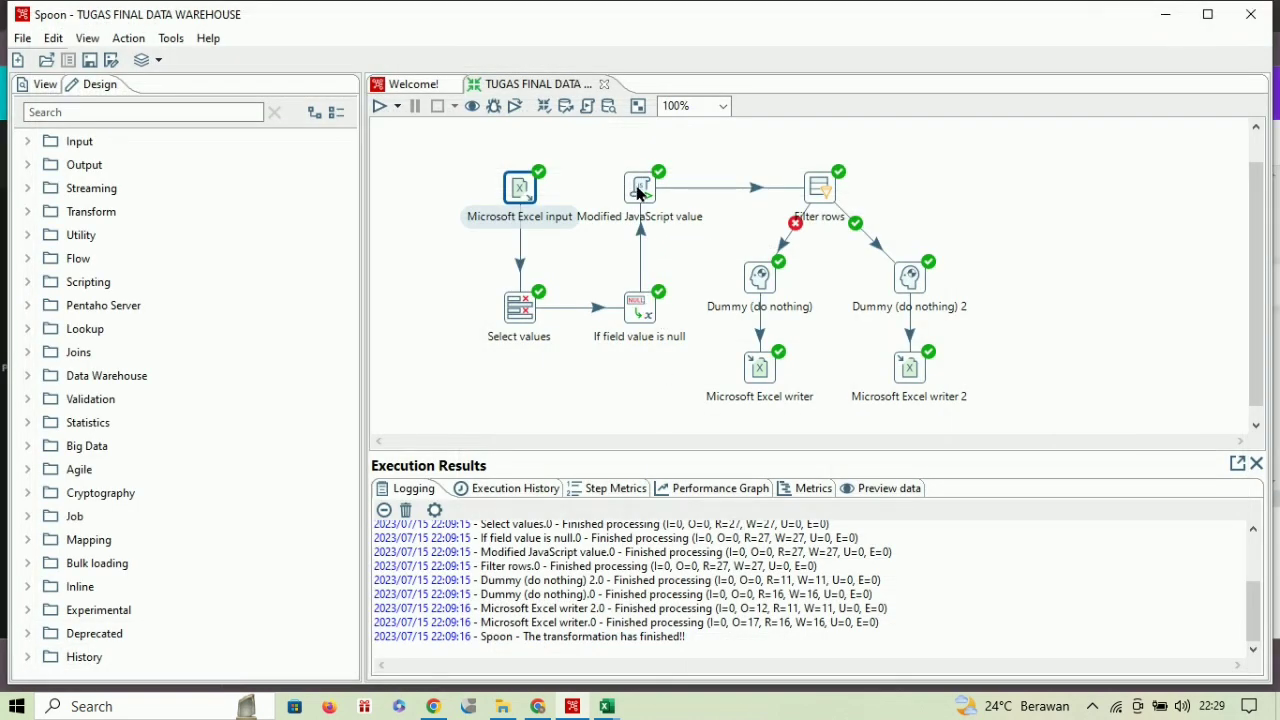
Review the final grade script and its output fields in the Modified JavaScript value step, accepting its settings.
mouse_move(637, 193)
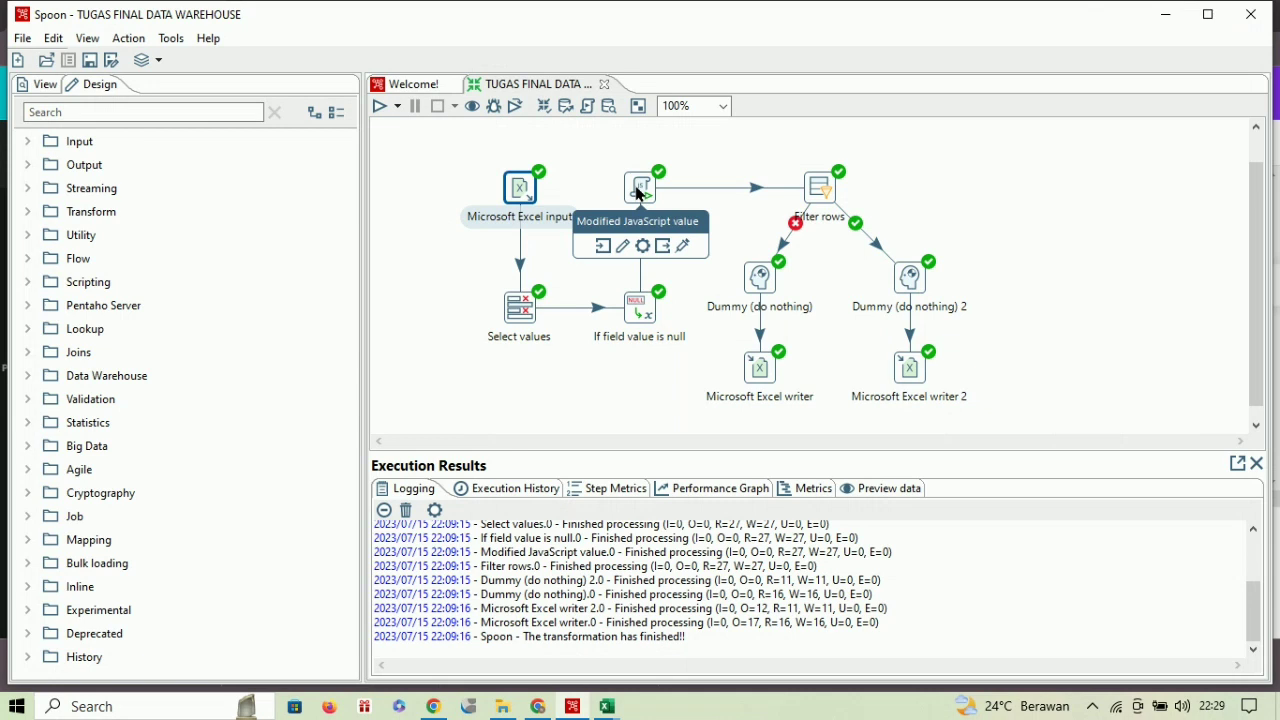
double_click(637, 193)
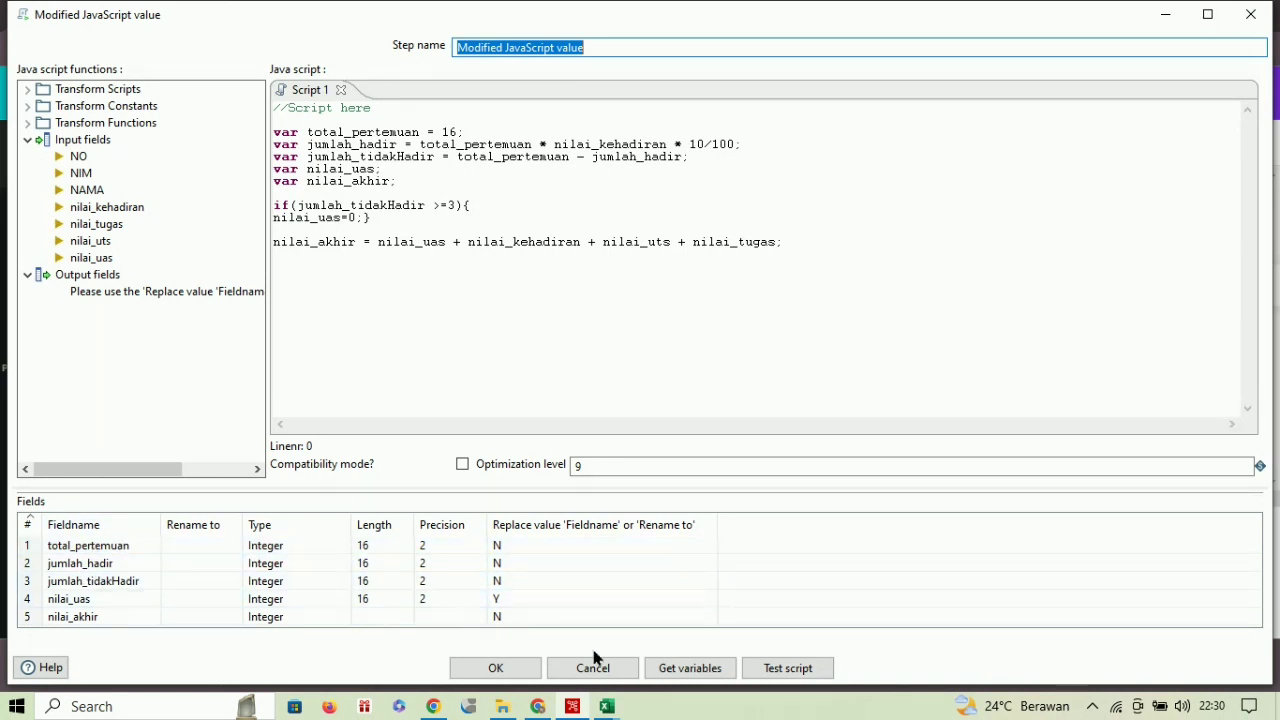
click(500, 668)
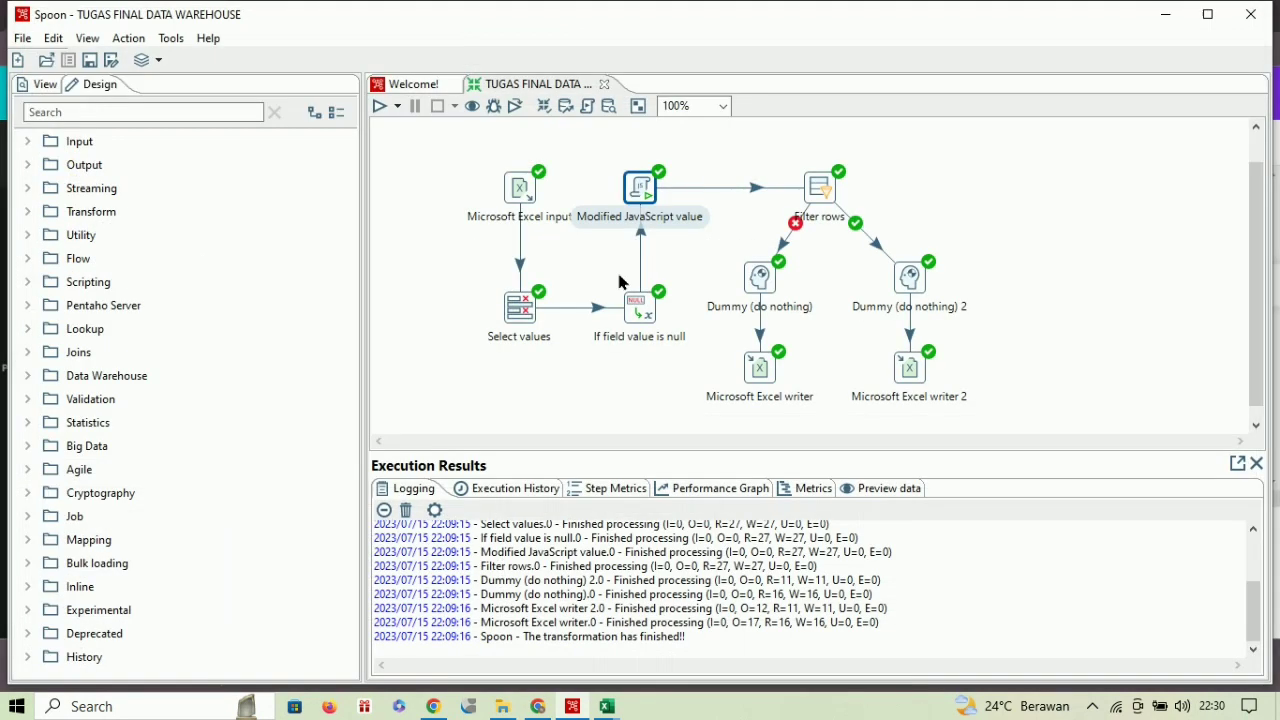
Review the condition and the true and false targets of the Filter rows step alongside the transformation diagram.
double_click(828, 186)
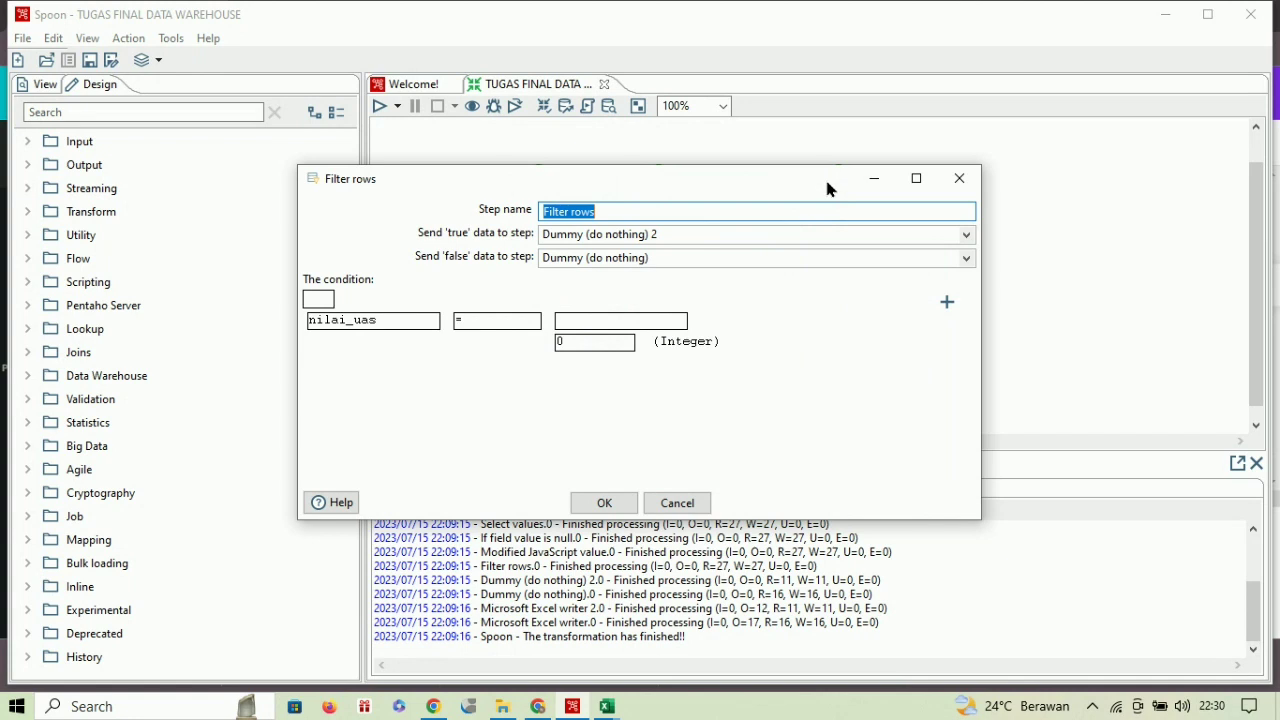
drag(827, 185, 874, 322)
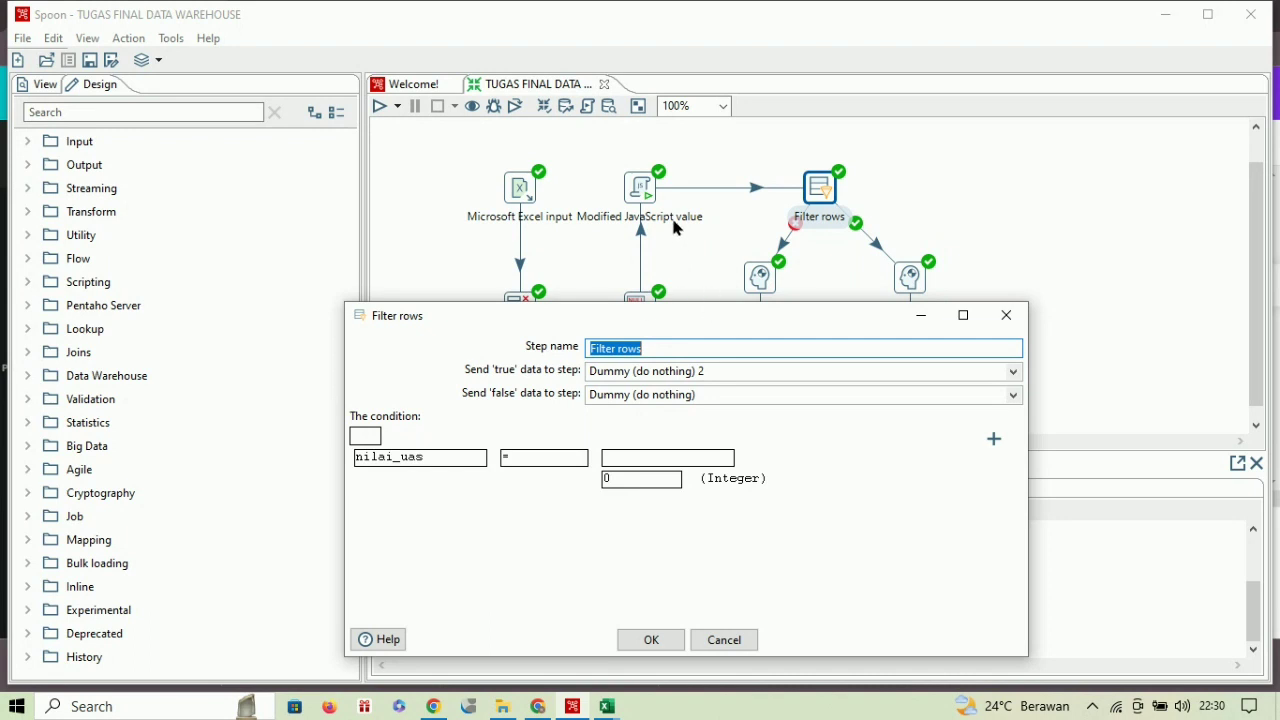
mouse_move(820, 182)
drag(851, 328, 863, 453)
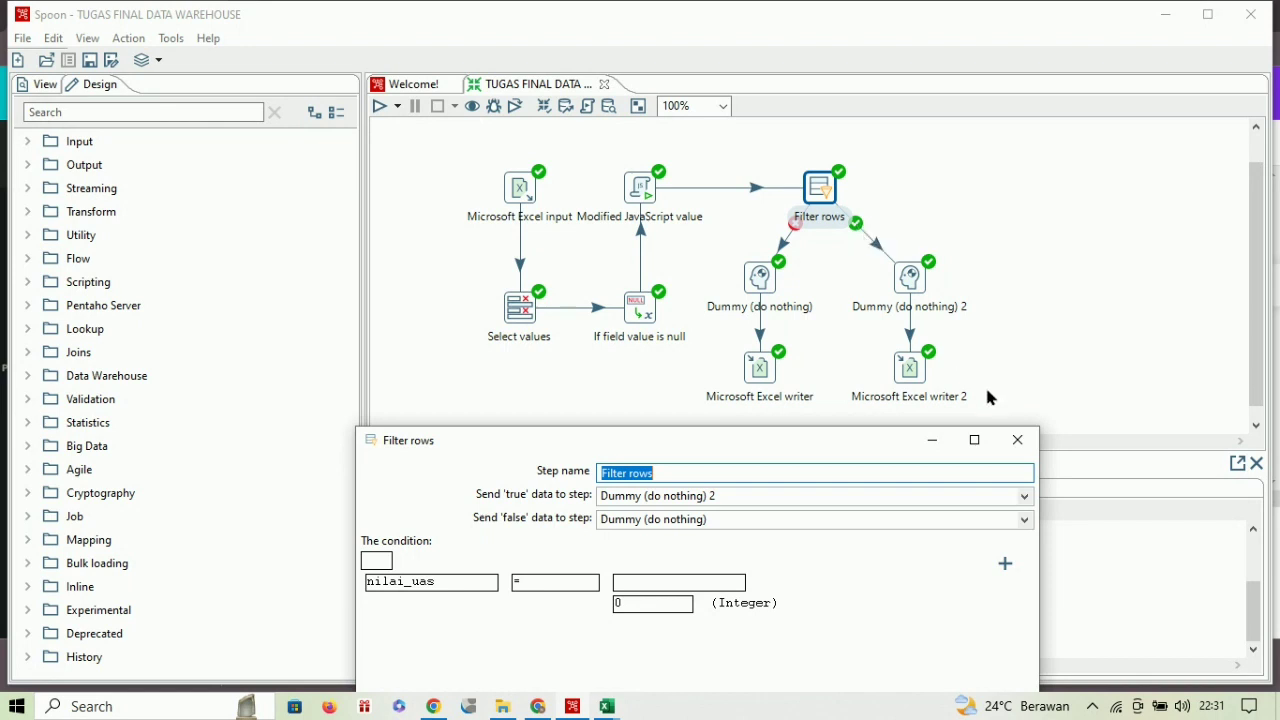
click(1015, 440)
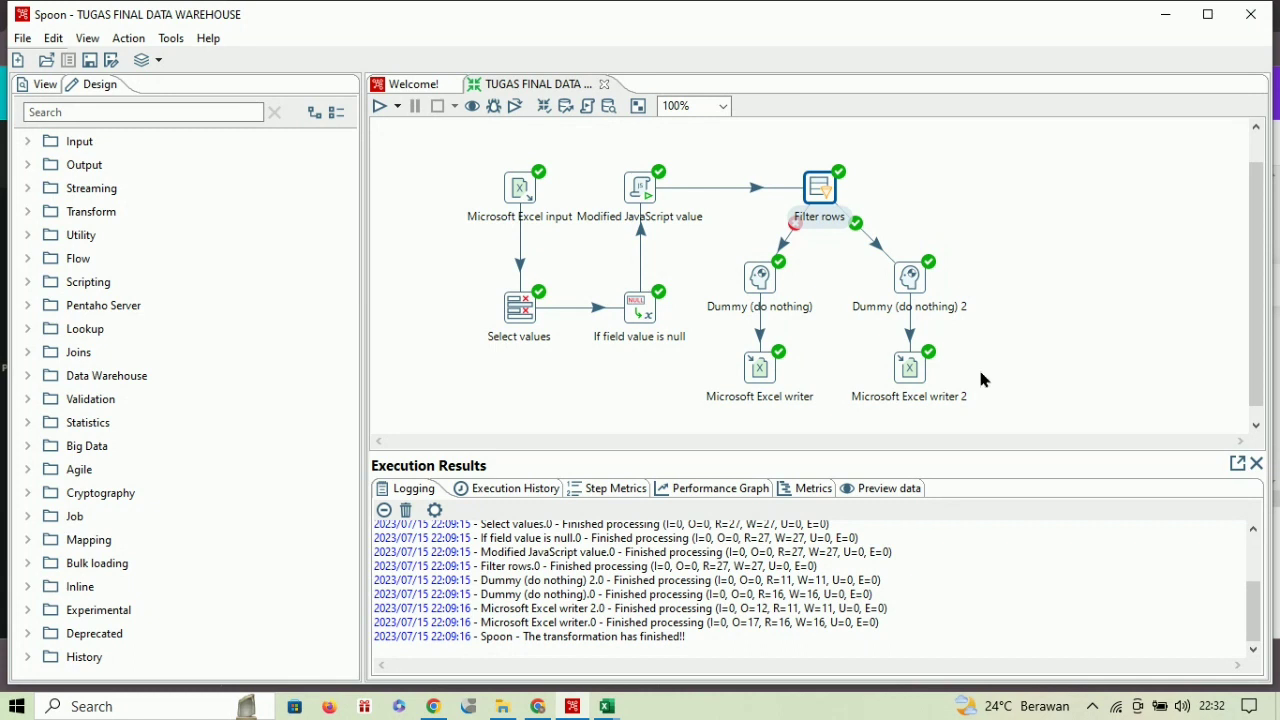
Review the output filename and sheet settings of the Microsoft Excel writer step that receives the false data.
double_click(761, 370)
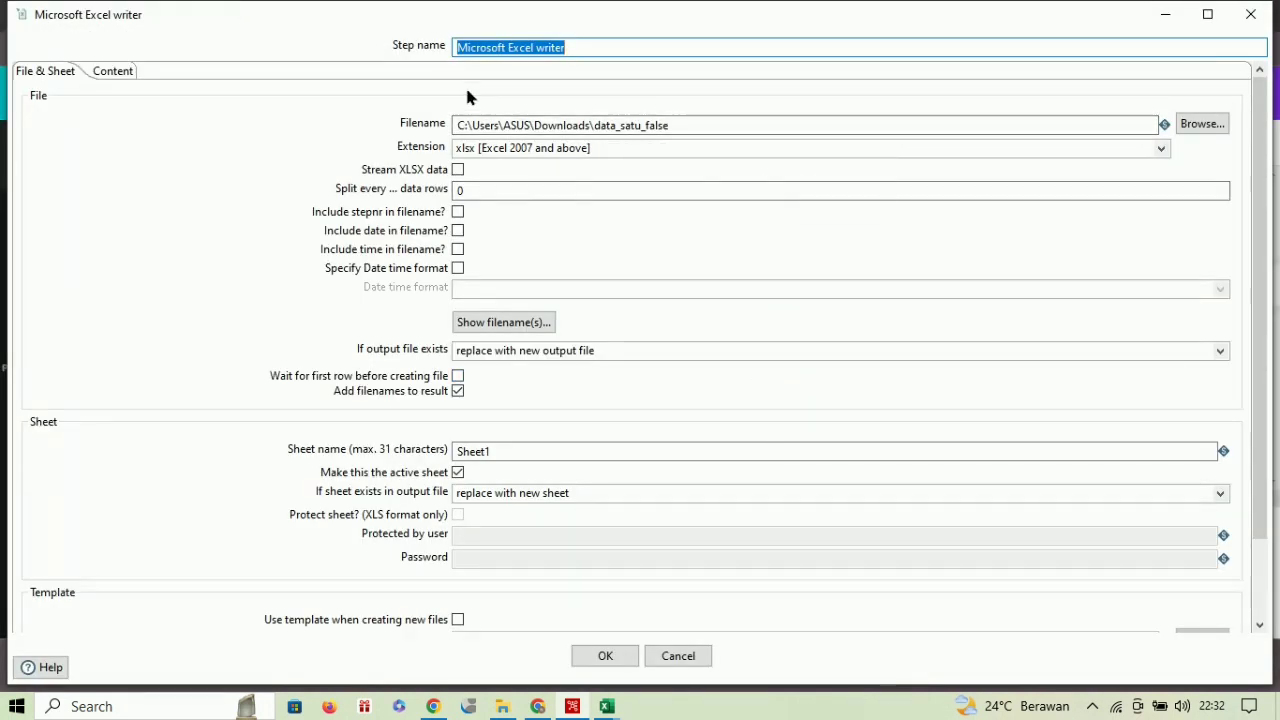
click(701, 130)
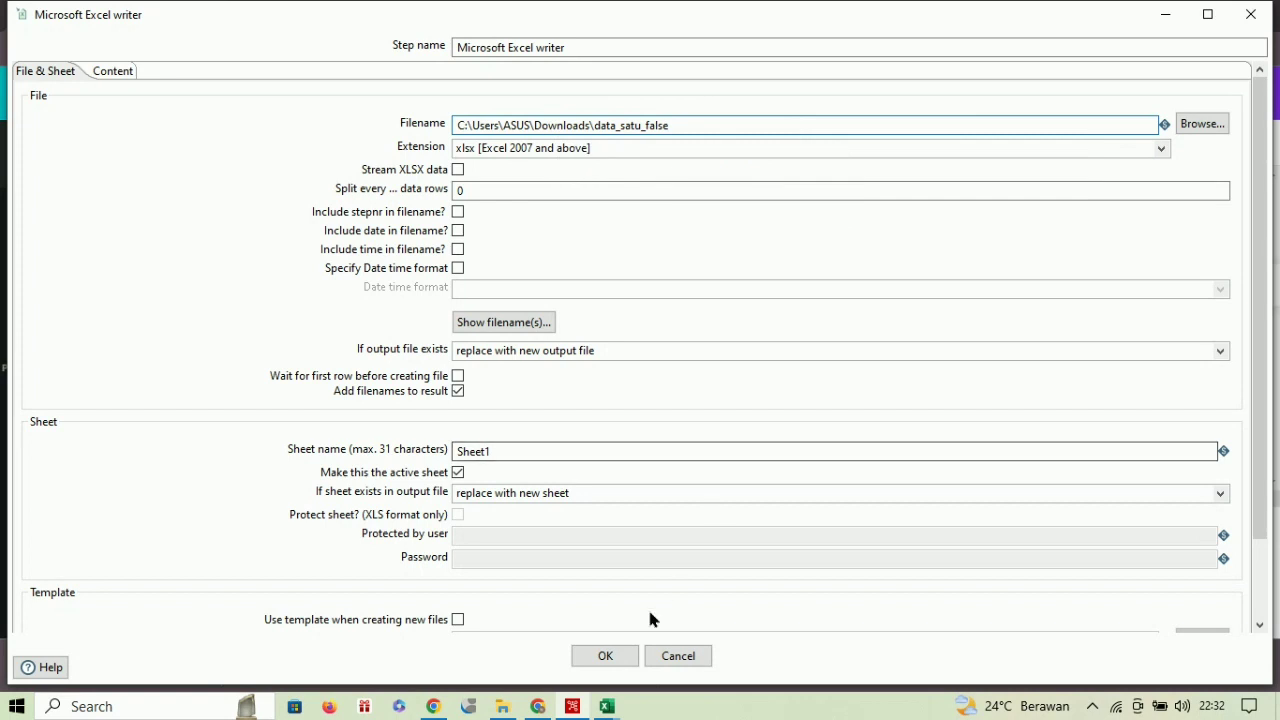
click(605, 656)
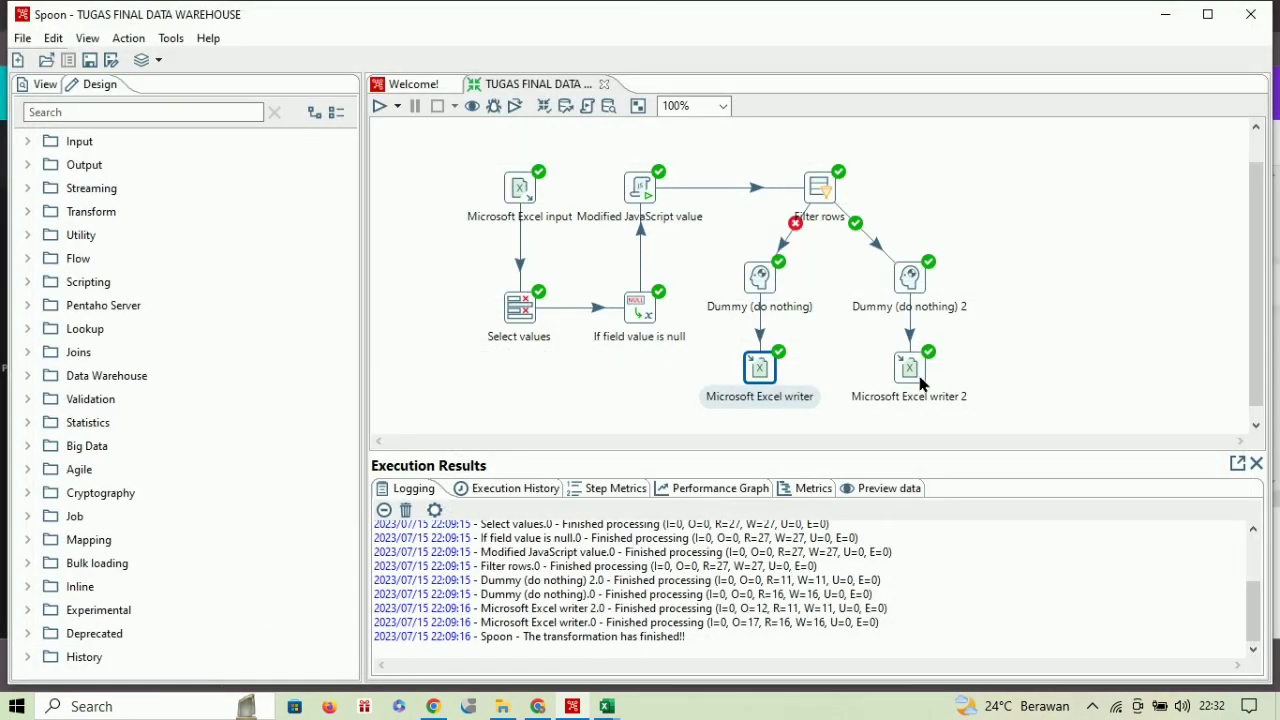
View the transformation's run options and close them without running it.
mouse_move(909, 368)
click(379, 110)
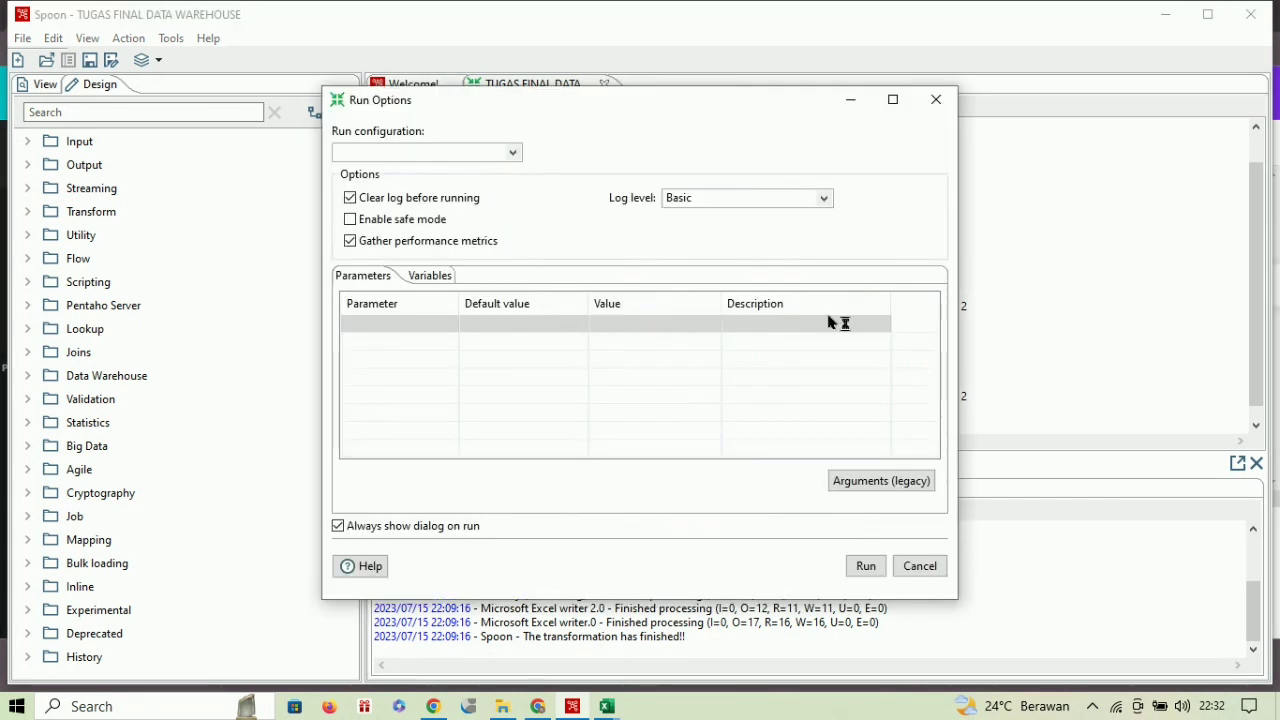
mouse_move(732, 143)
mouse_down()
mouse_move(647, 194)
mouse_move(733, 128)
mouse_up()
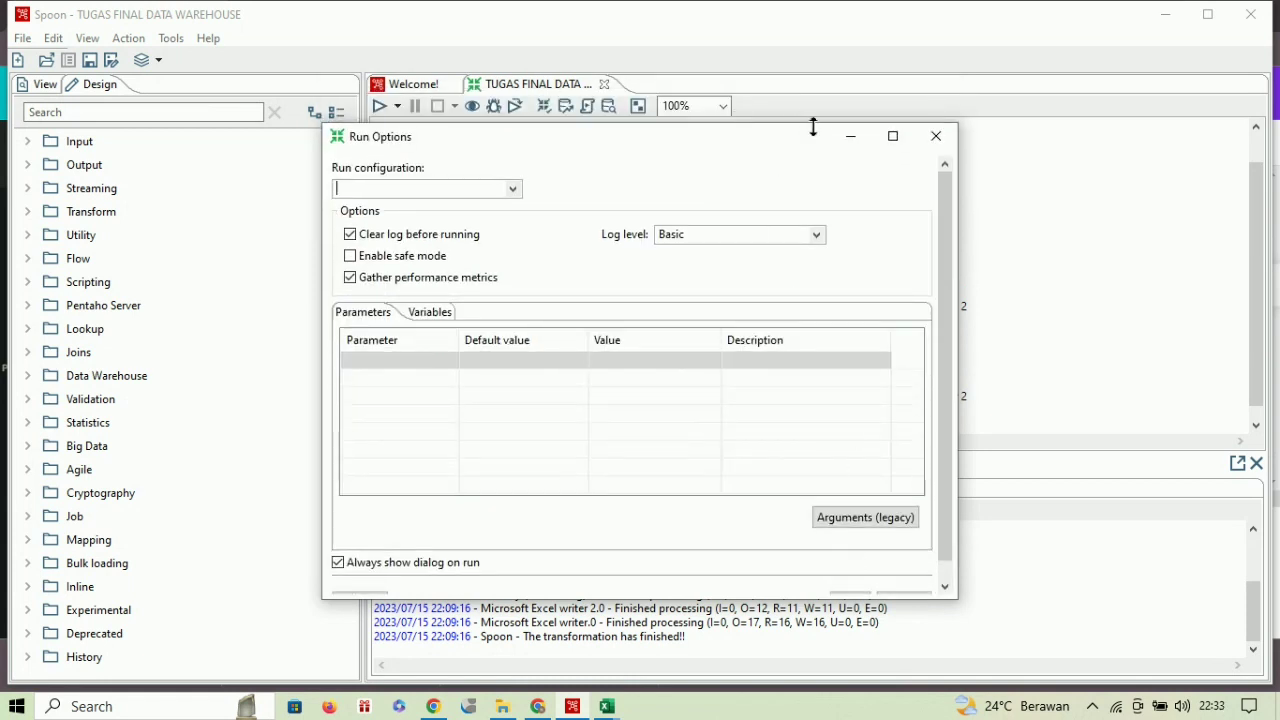
click(937, 131)
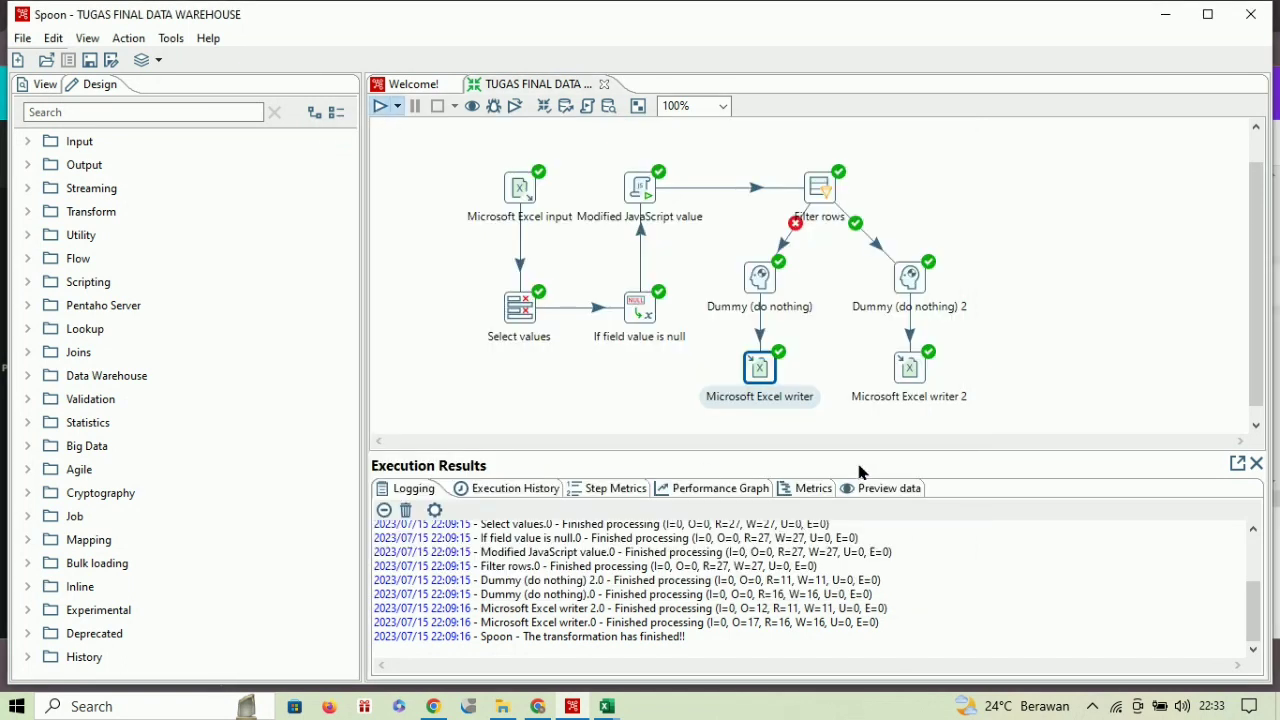
Run the transformation with the Basic log level, clearing the log before running.
key(F9)
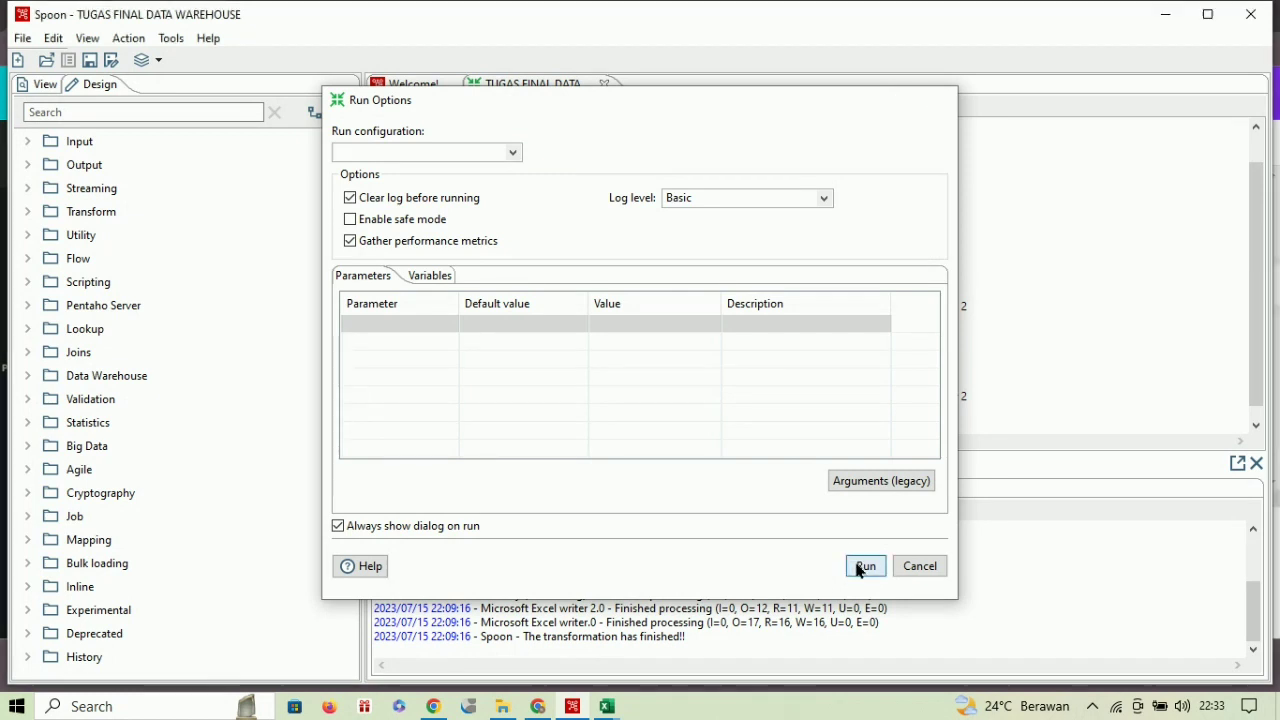
click(865, 566)
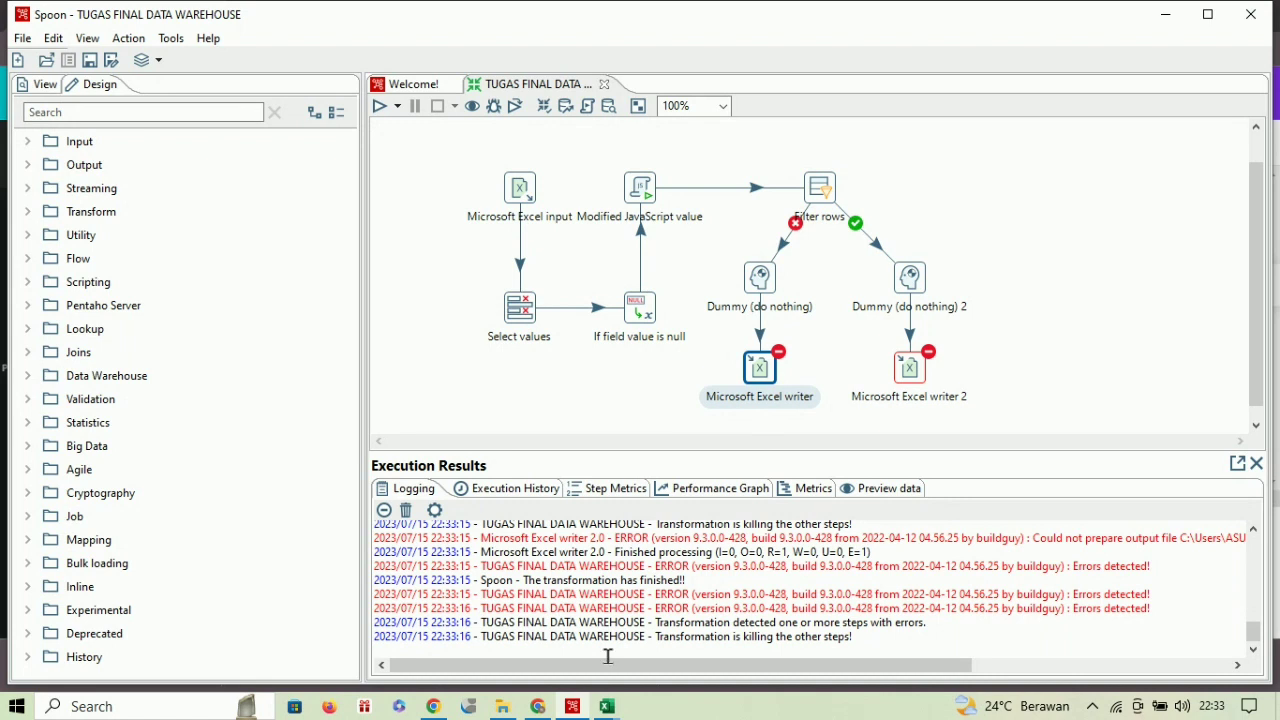
Switch to File Explorer and try to delete the Data_dua_true and data_satu_false workbooks from the Downloads folder.
mouse_move(502, 706)
click(510, 640)
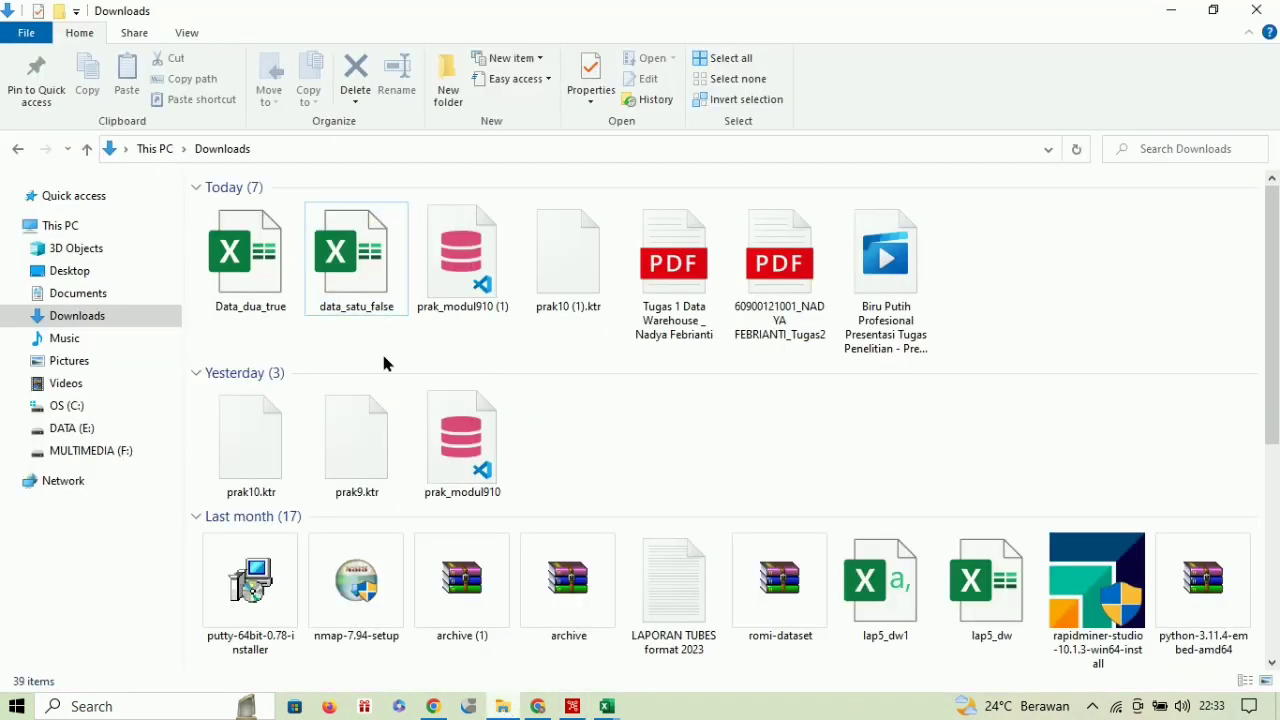
drag(398, 330, 366, 314)
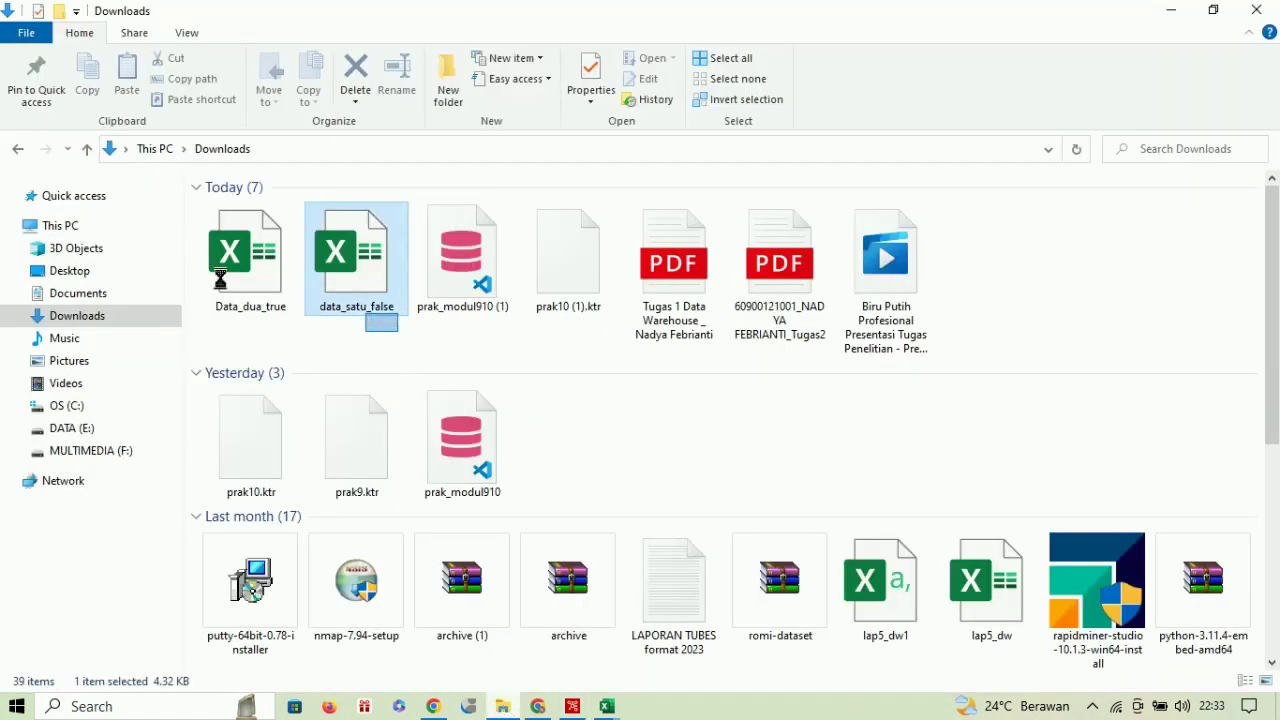
drag(208, 252, 222, 282)
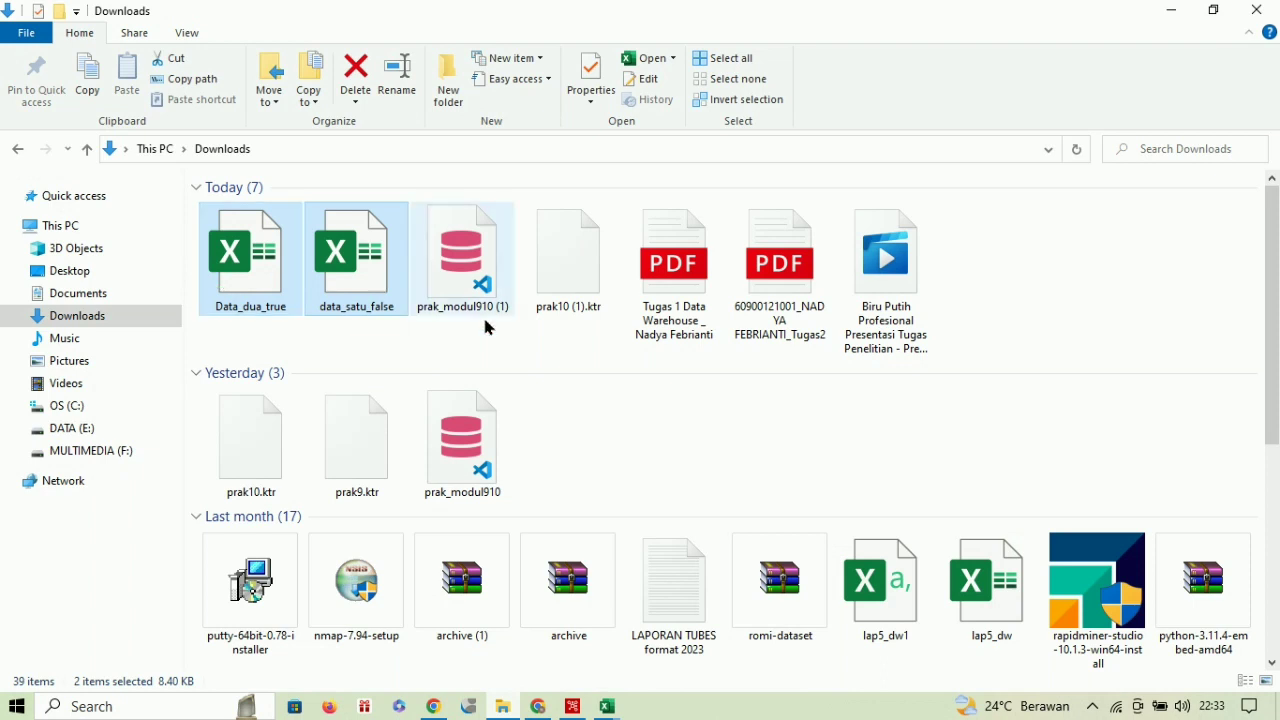
key(Delete)
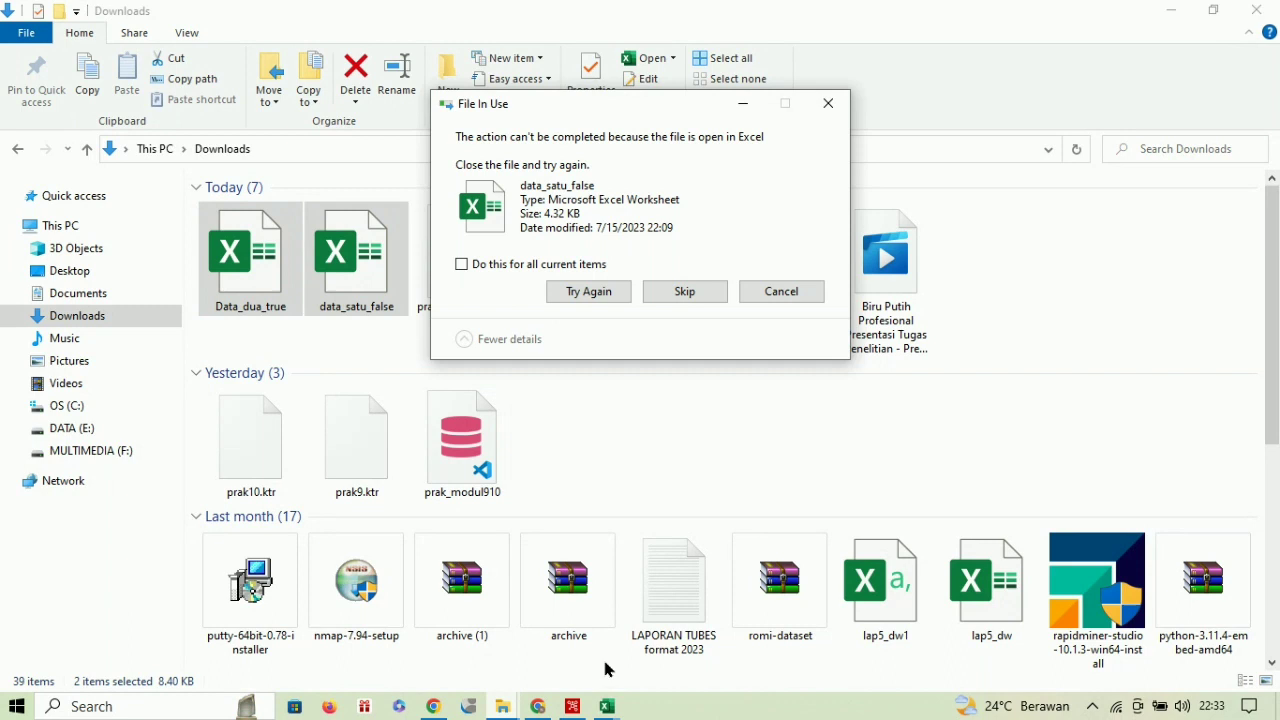
Cancel the blocked deletion, close both output workbooks in Excel, and delete Data_dua_true and data_satu_false from the Downloads folder.
click(607, 706)
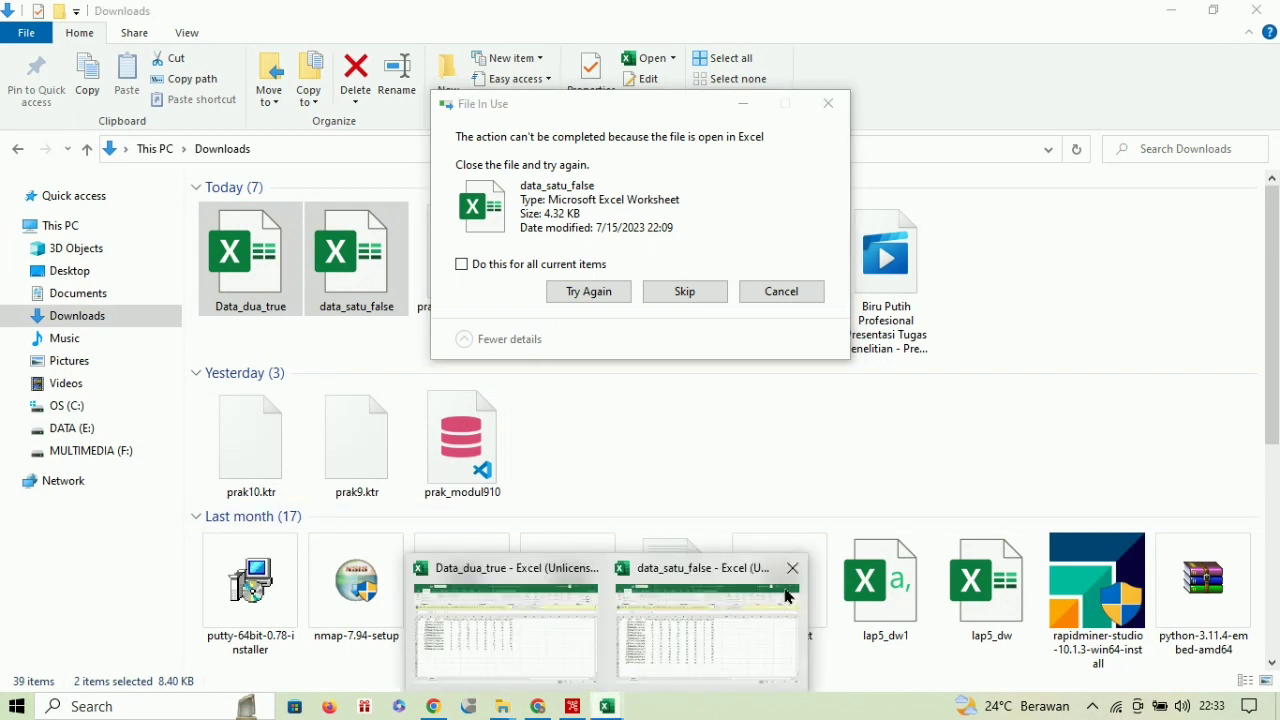
mouse_move(786, 590)
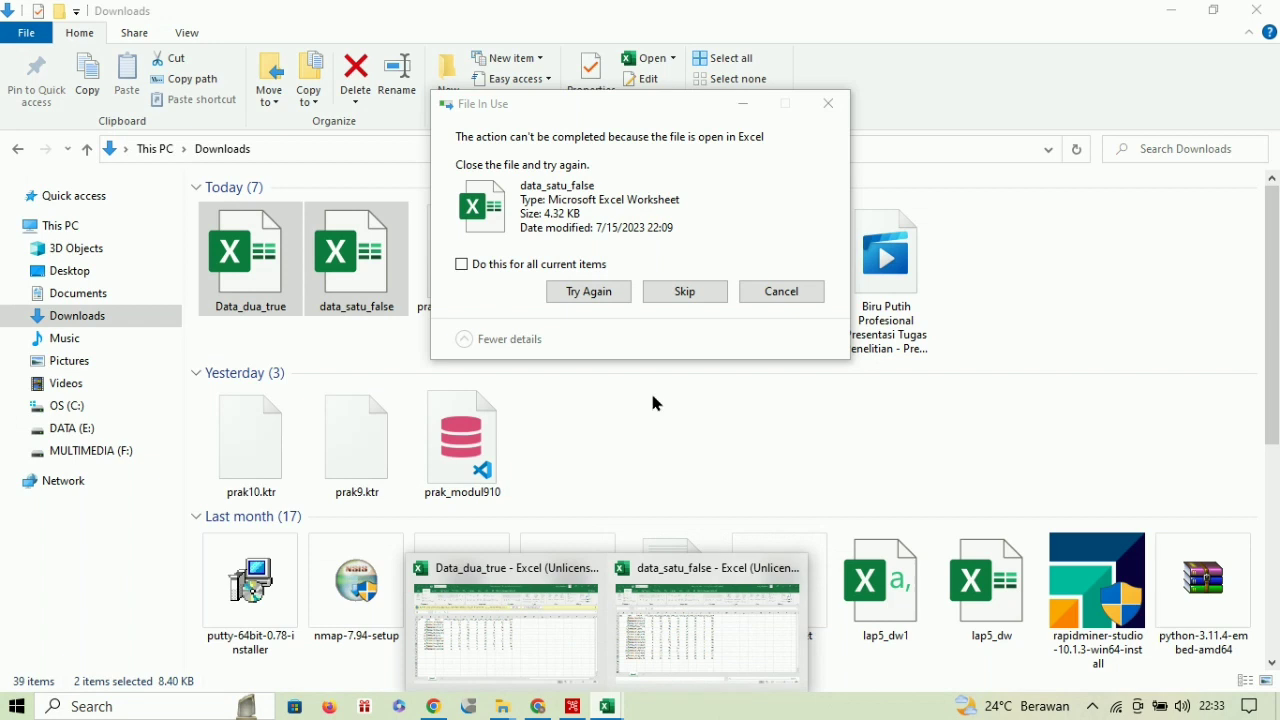
click(766, 301)
click(626, 703)
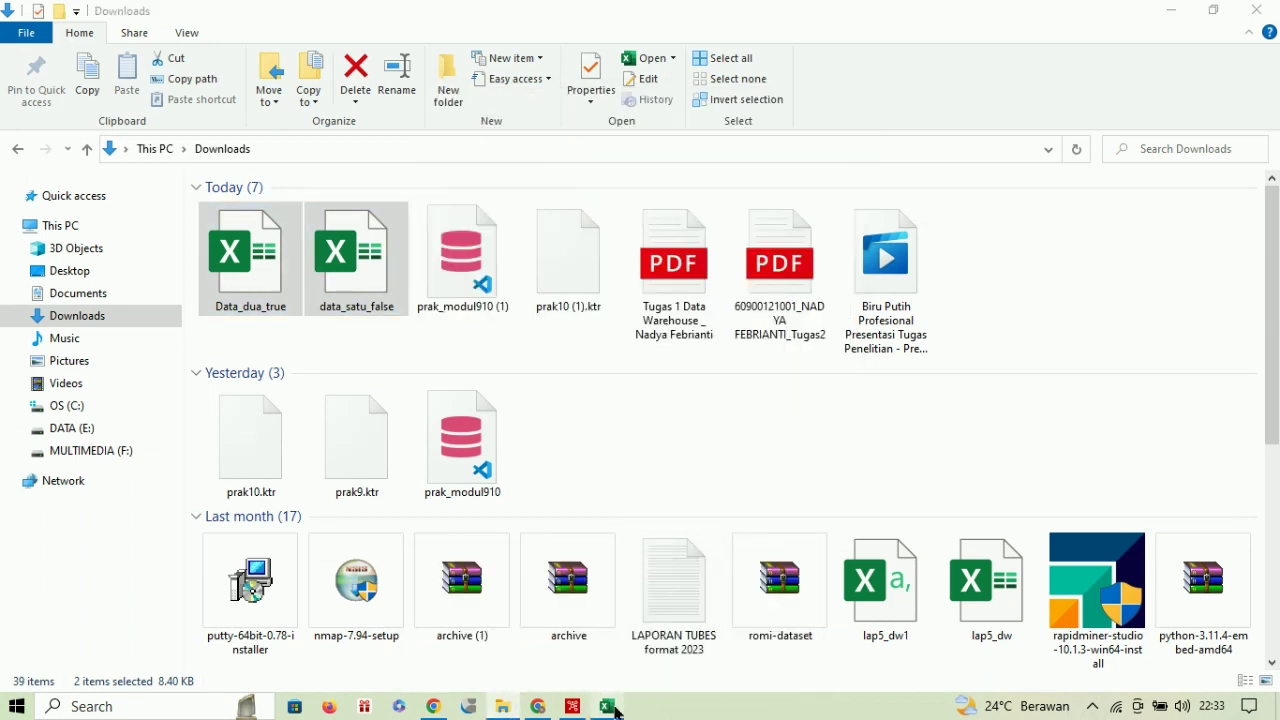
click(1258, 14)
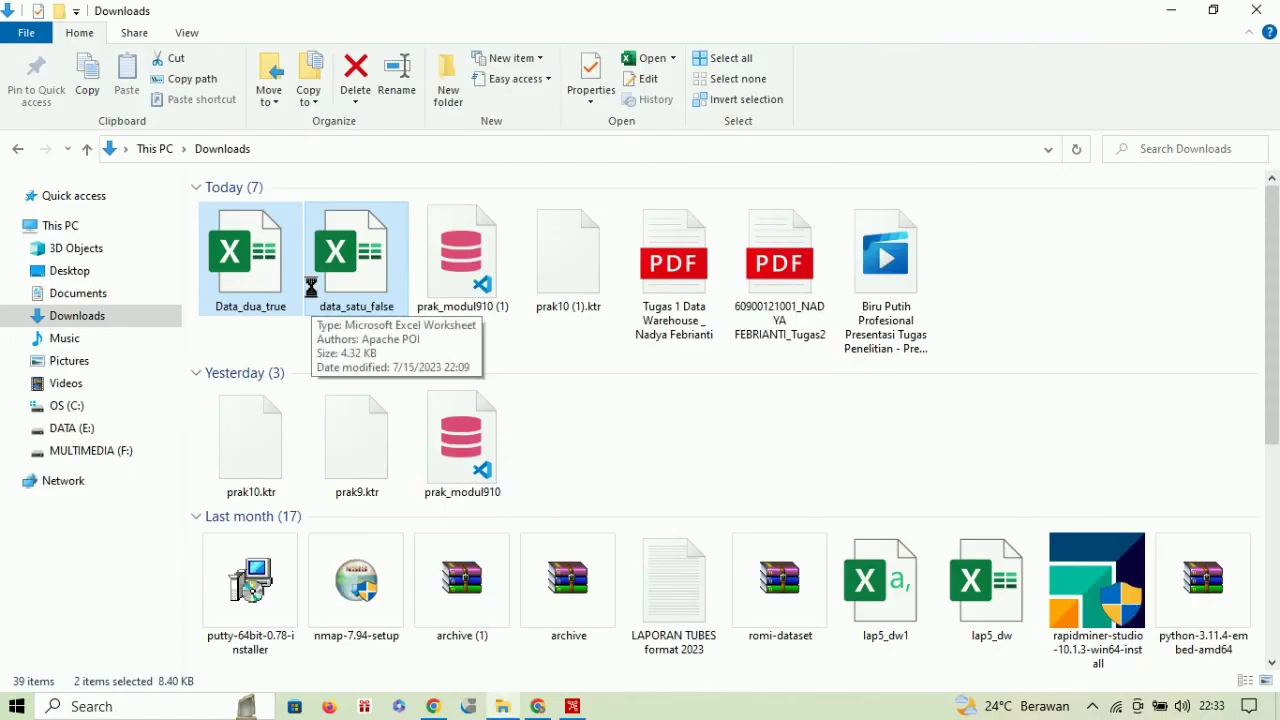
key(Delete)
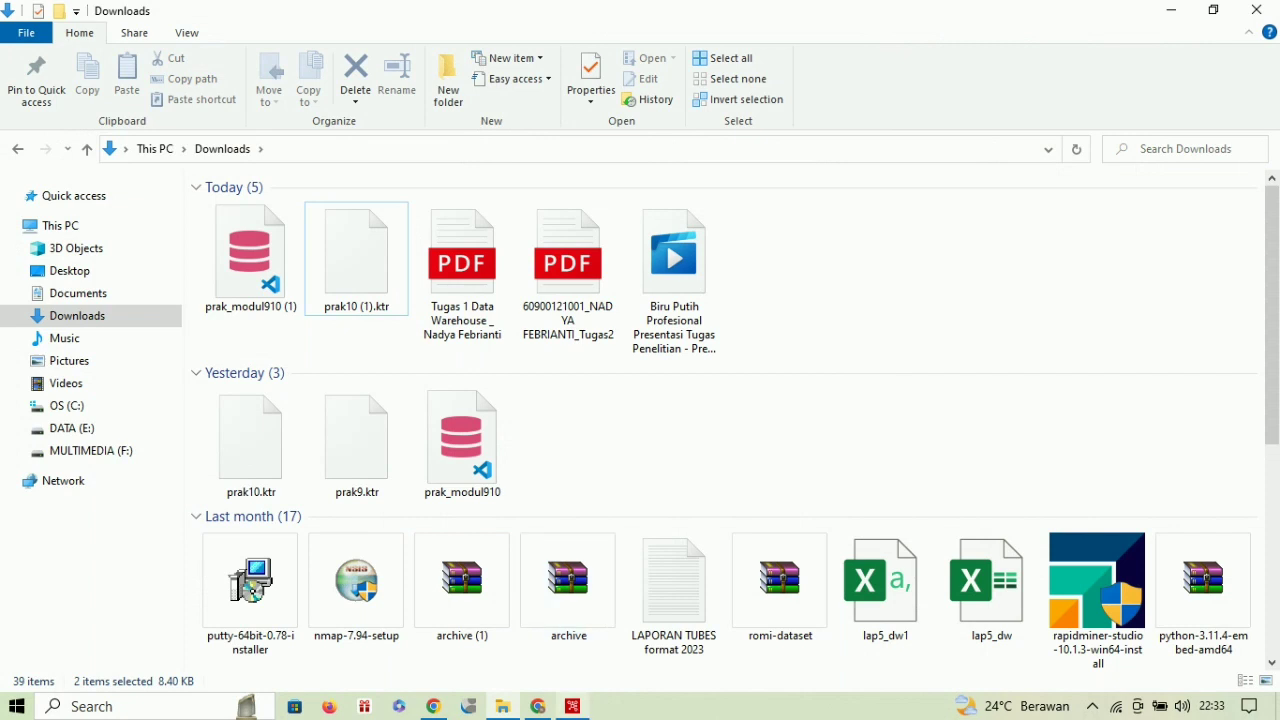
Switch back to Spoon and reselect the xlsx [Excel 2007 and above] extension for the Microsoft Excel writer step's data_satu_false output.
click(572, 706)
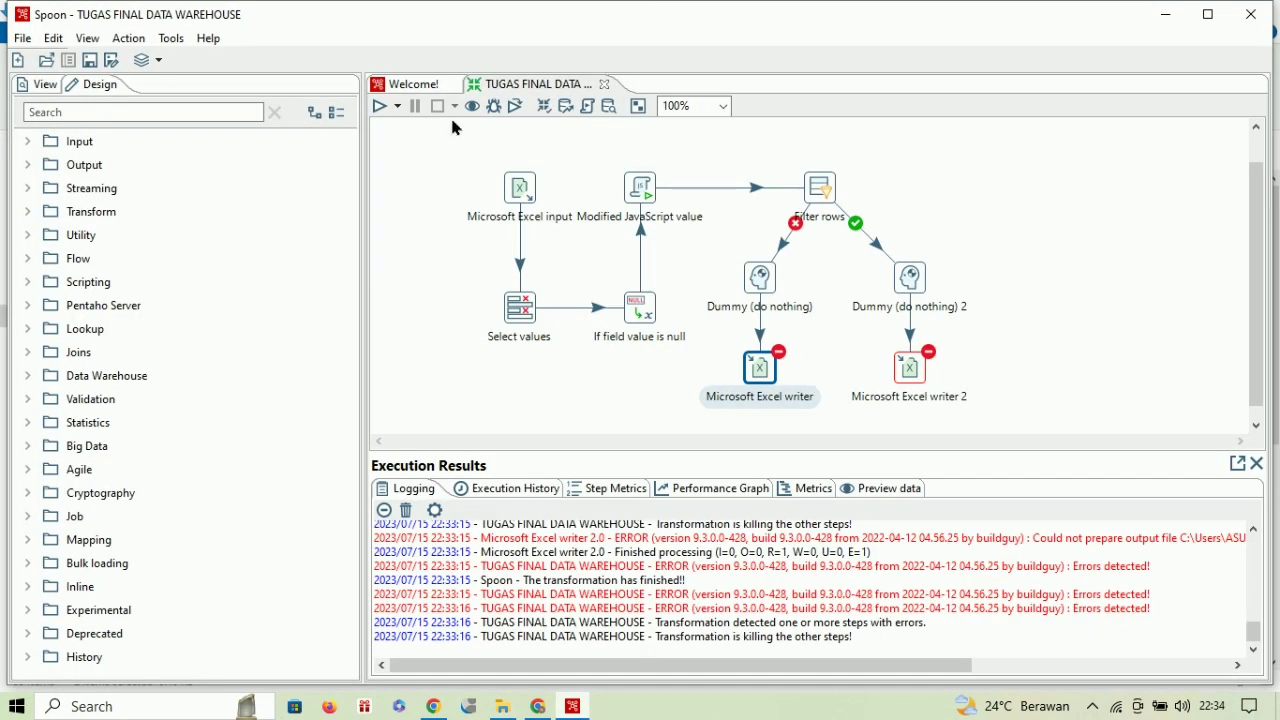
click(378, 107)
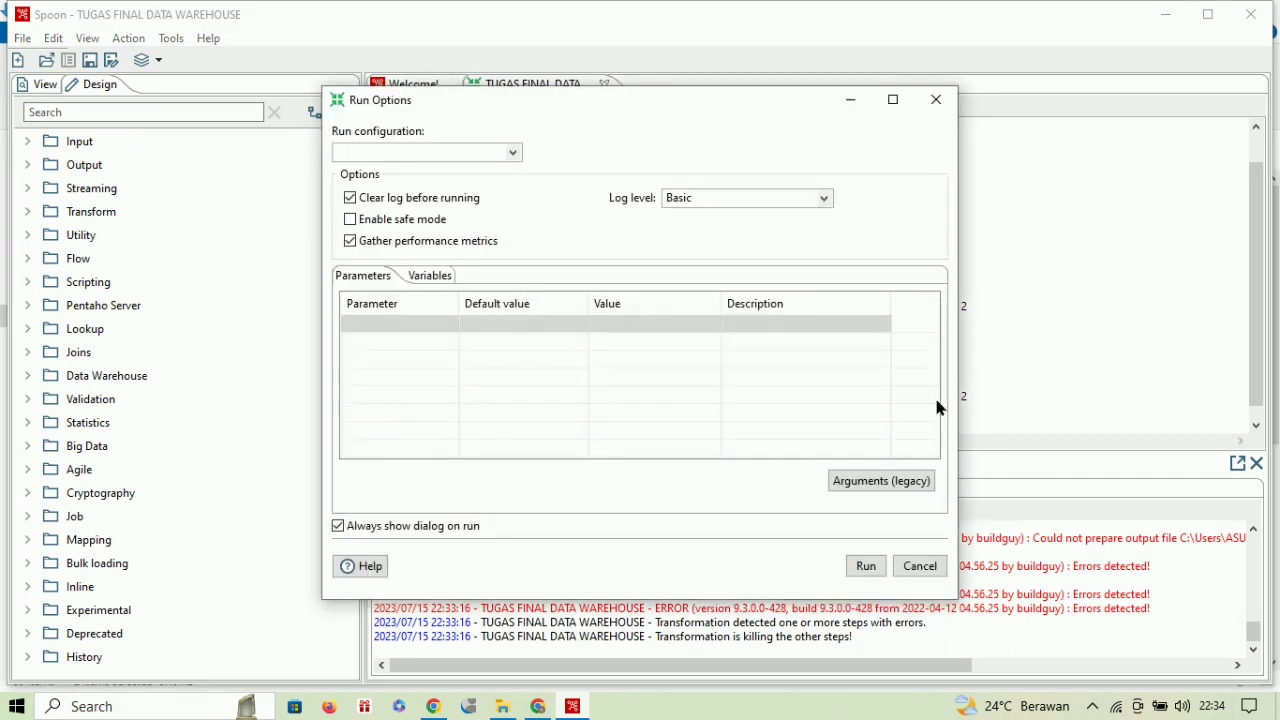
click(938, 105)
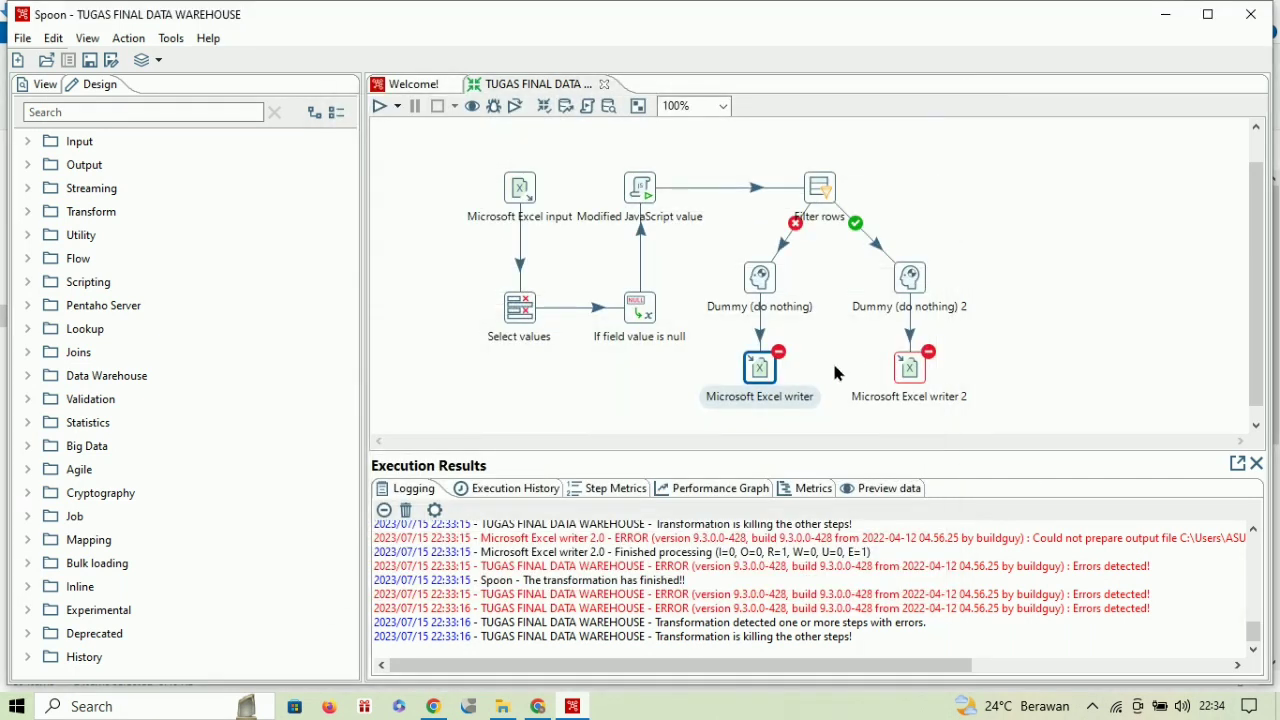
double_click(762, 372)
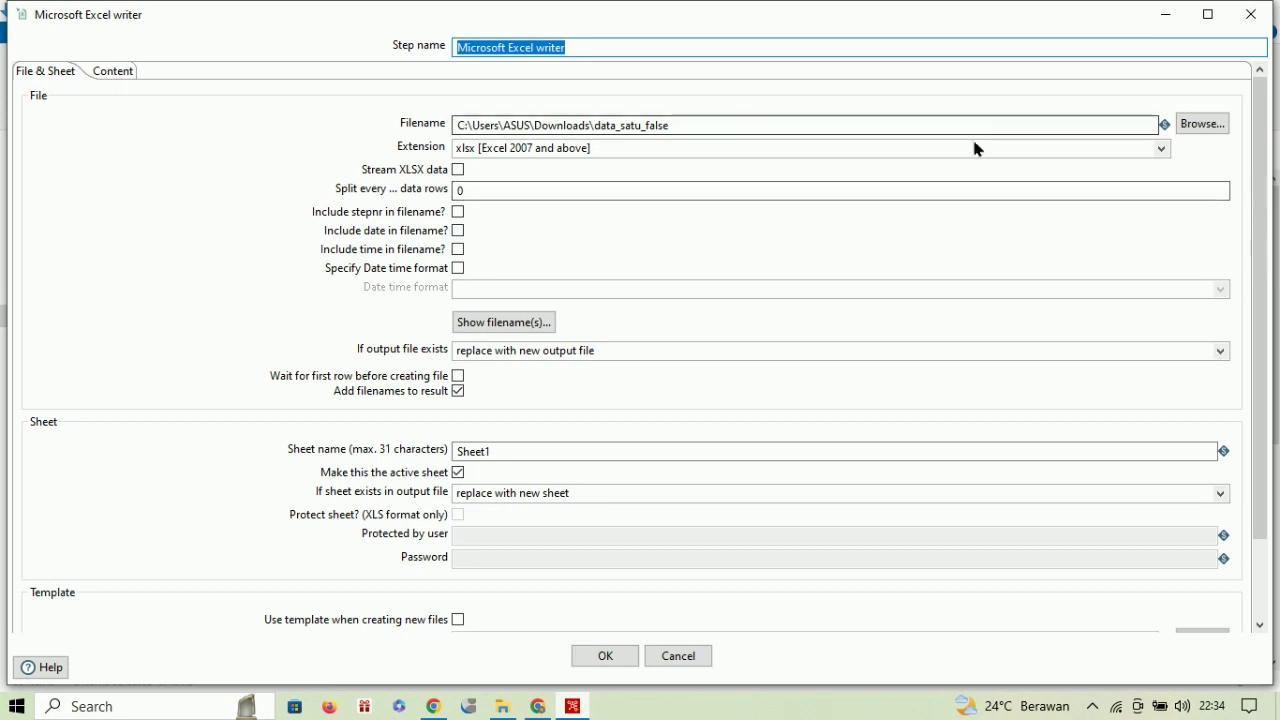
click(1165, 148)
click(675, 167)
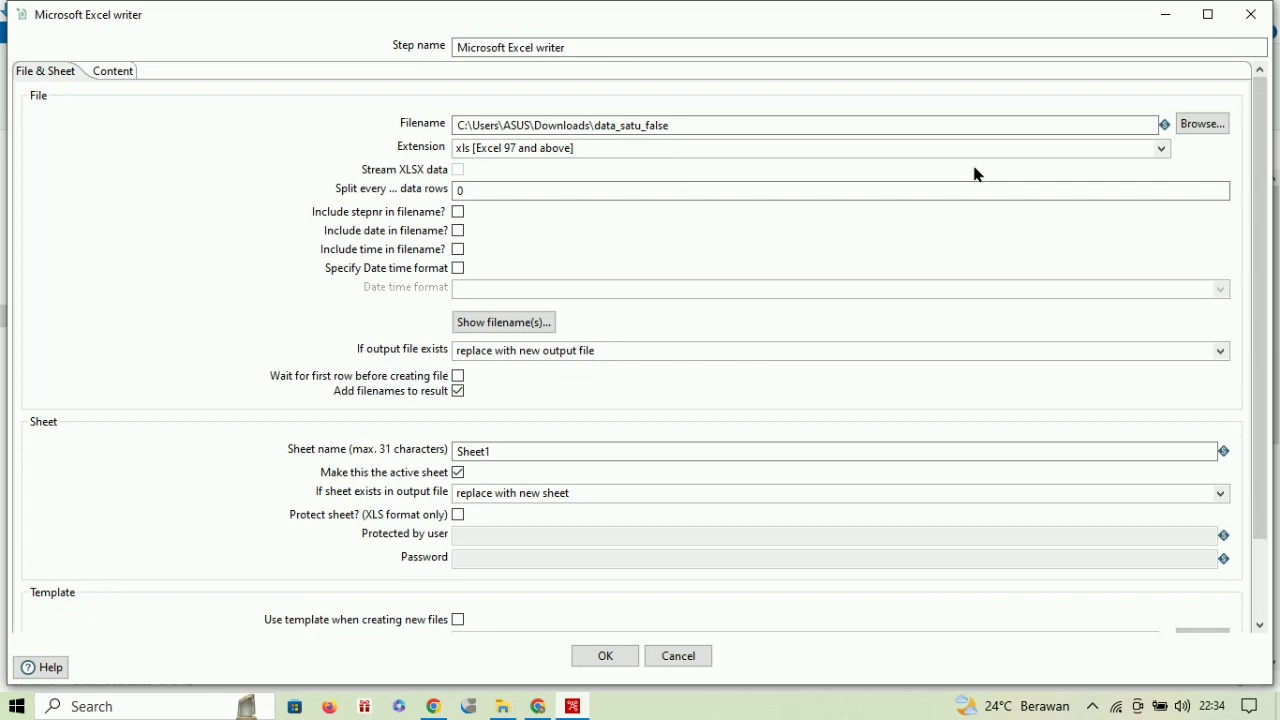
click(1164, 150)
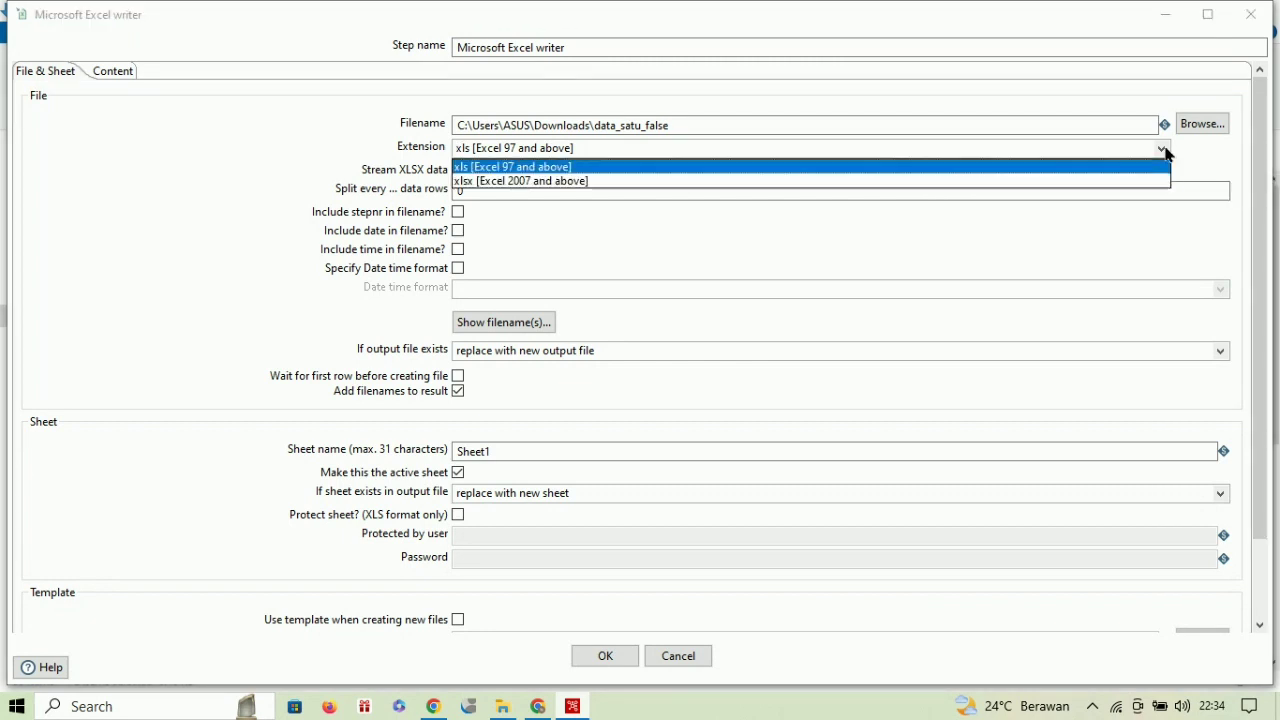
click(656, 184)
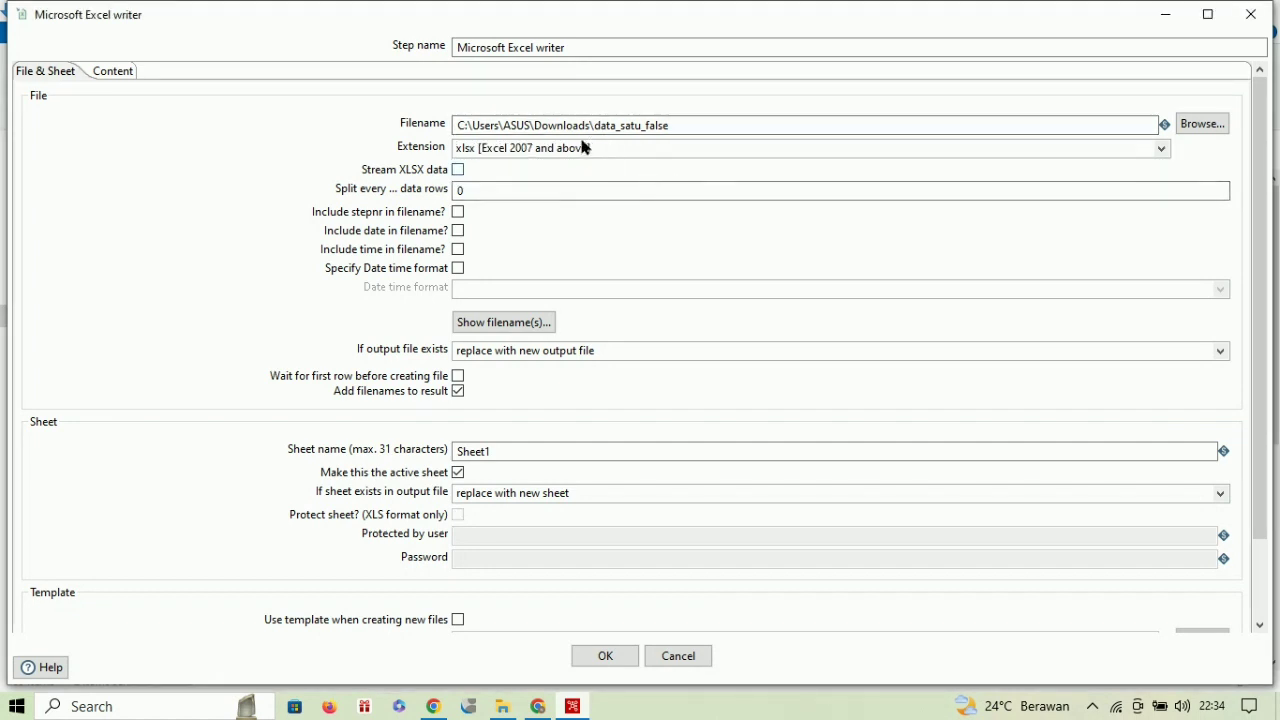
click(616, 662)
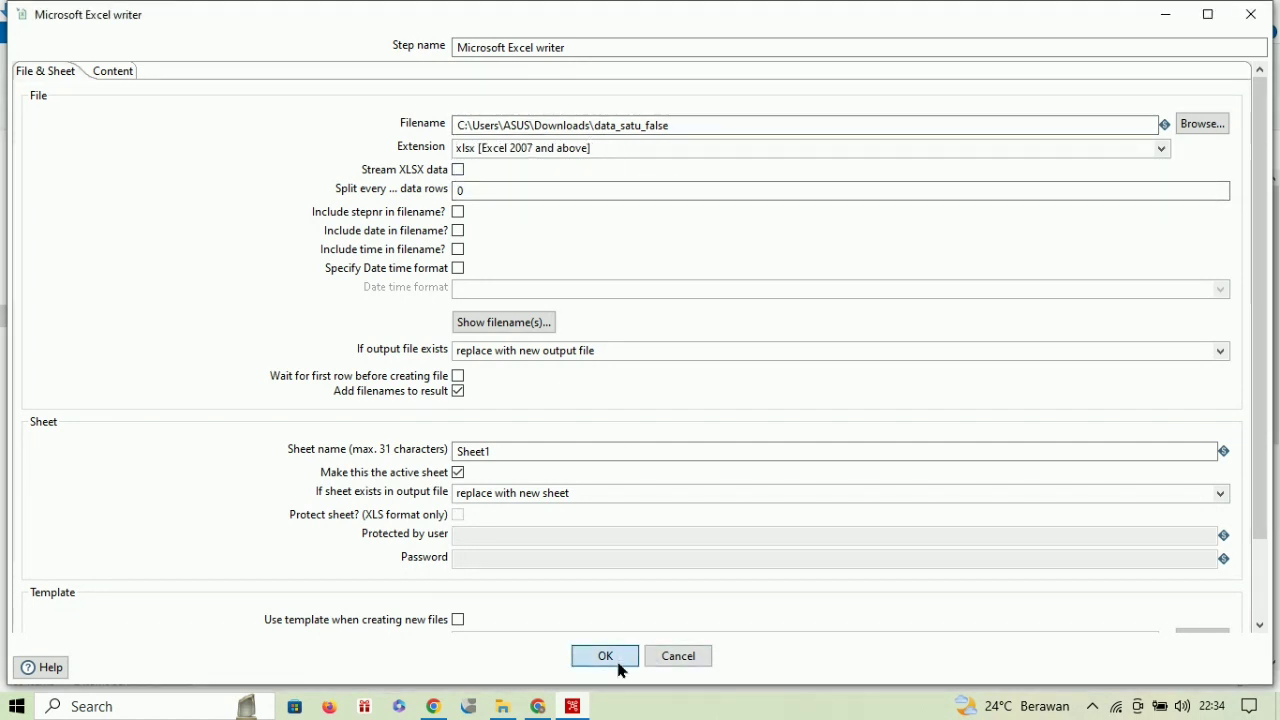
Rerun the transformation with the existing run options and save it.
click(381, 110)
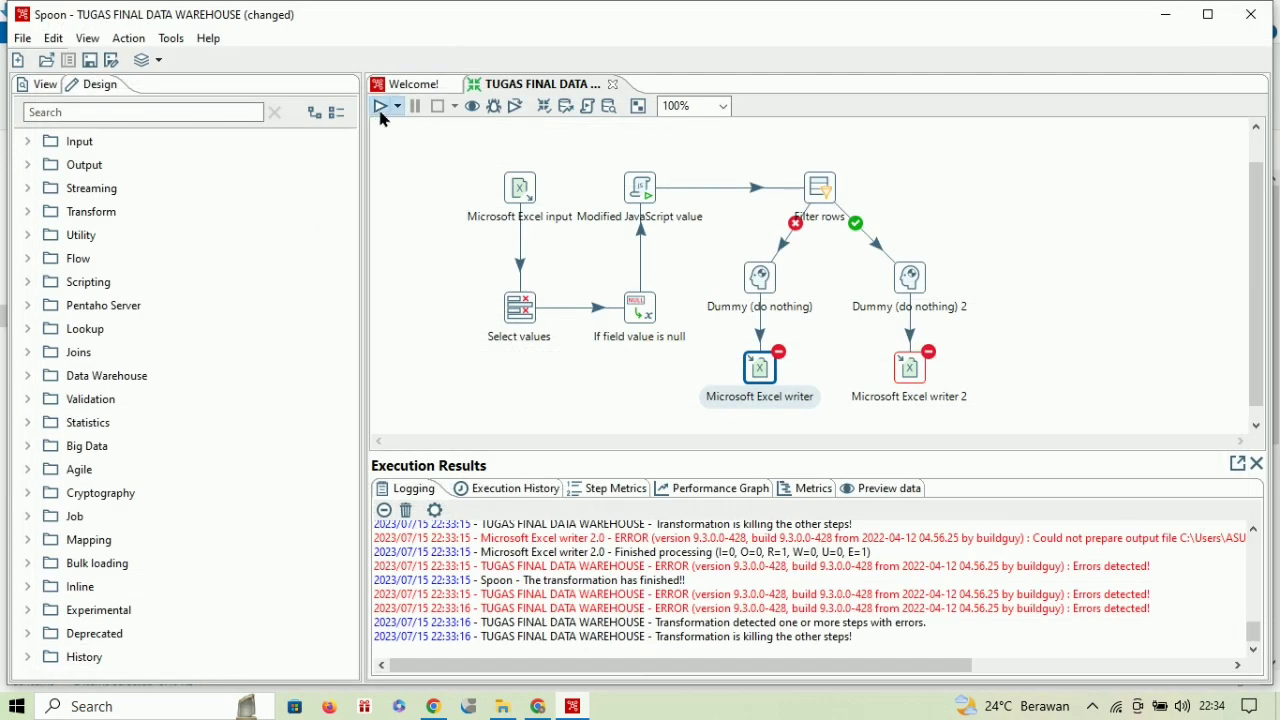
click(862, 565)
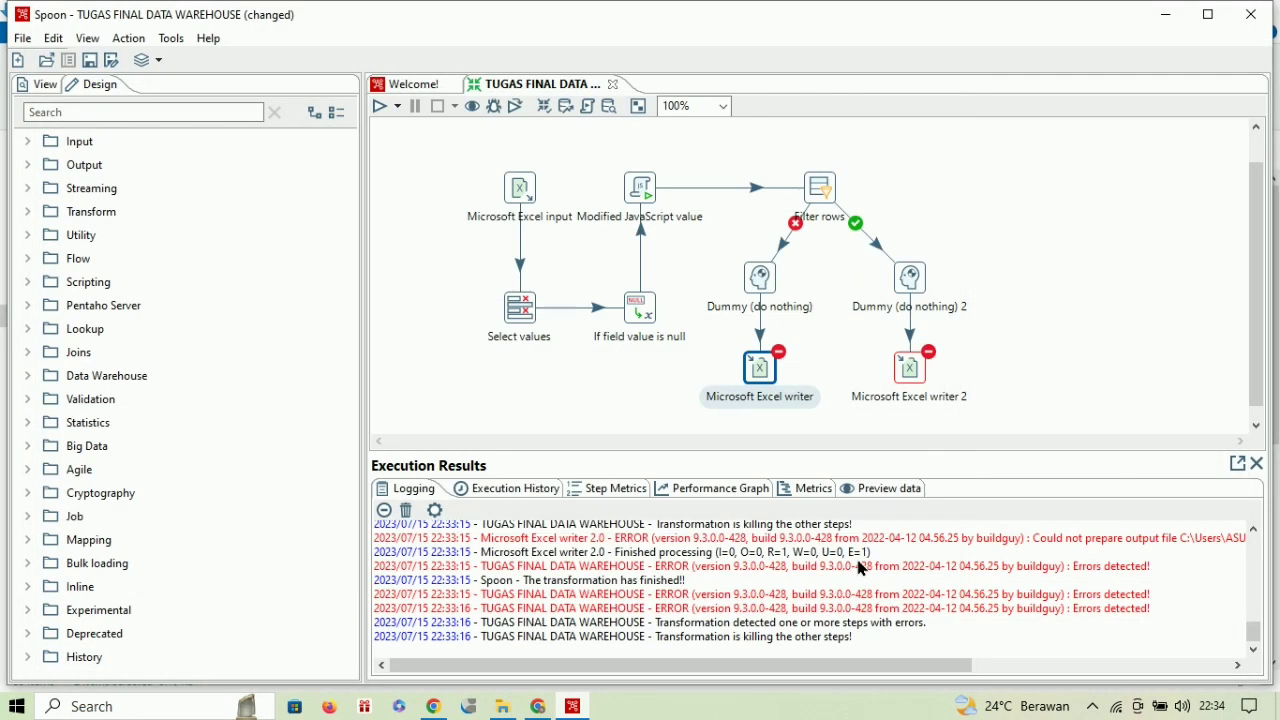
key(ctrl+s)
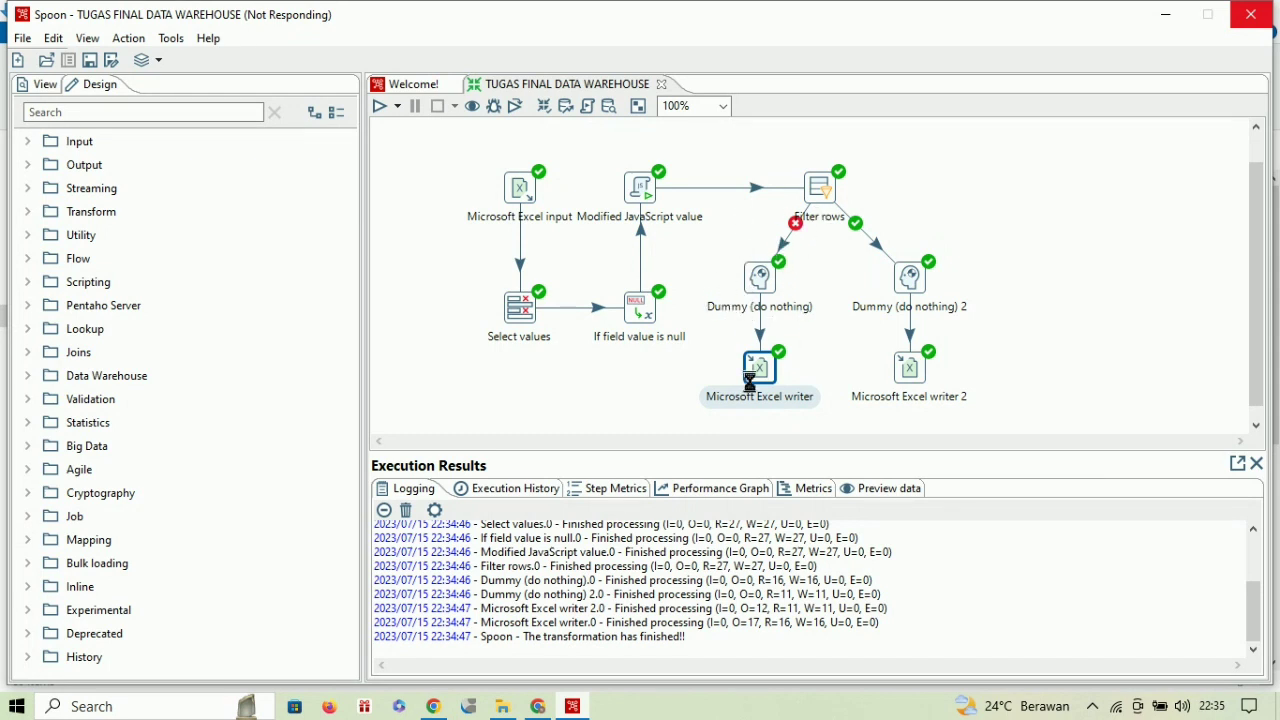
Open the regenerated Data_dua_true workbook from the Downloads folder, dismiss the Office account prompt, and examine its rows.
click(505, 706)
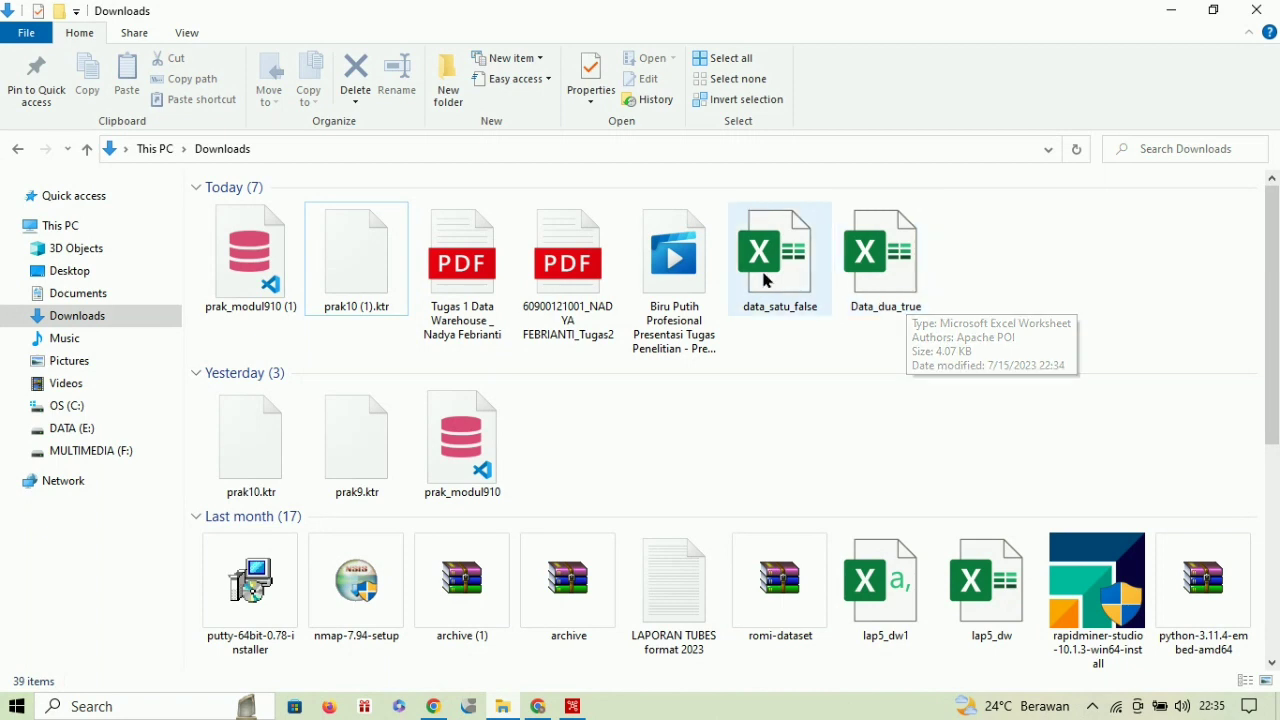
double_click(889, 251)
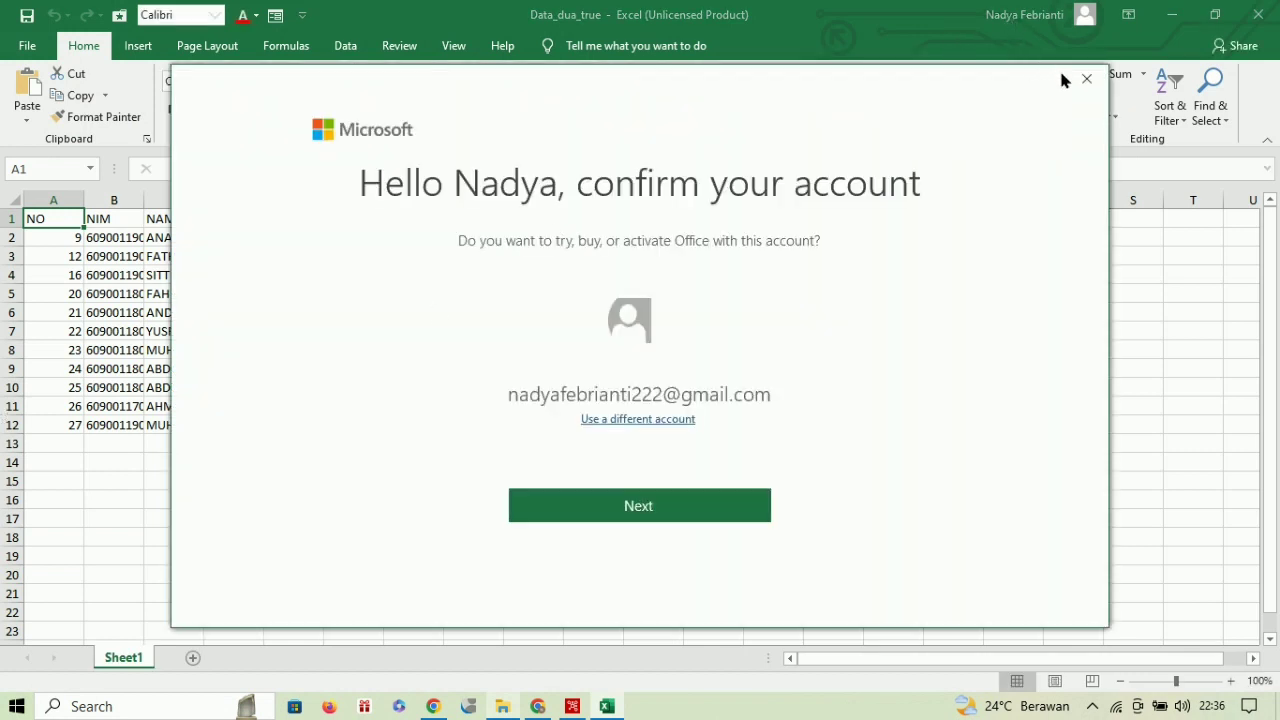
click(1085, 79)
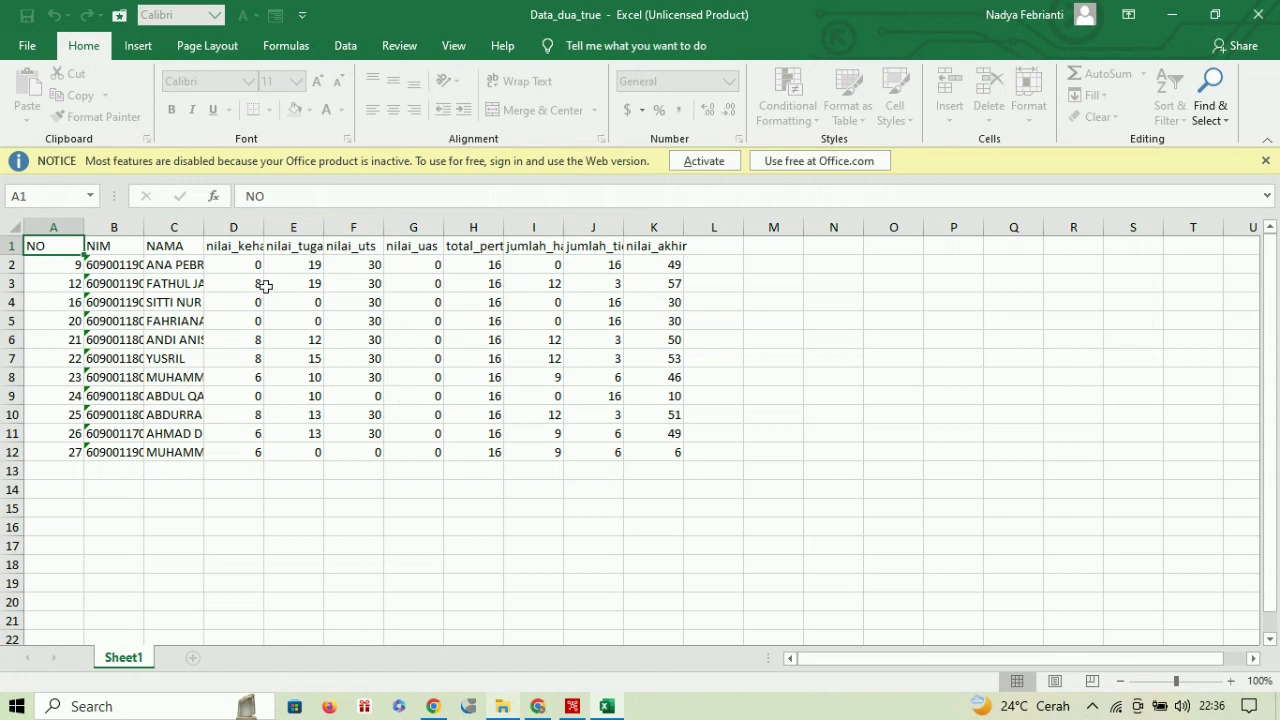
Check the nilai_uas condition of the Filter rows step in Spoon and compare it with the Data_dua_true workbook in Excel.
click(569, 706)
double_click(816, 190)
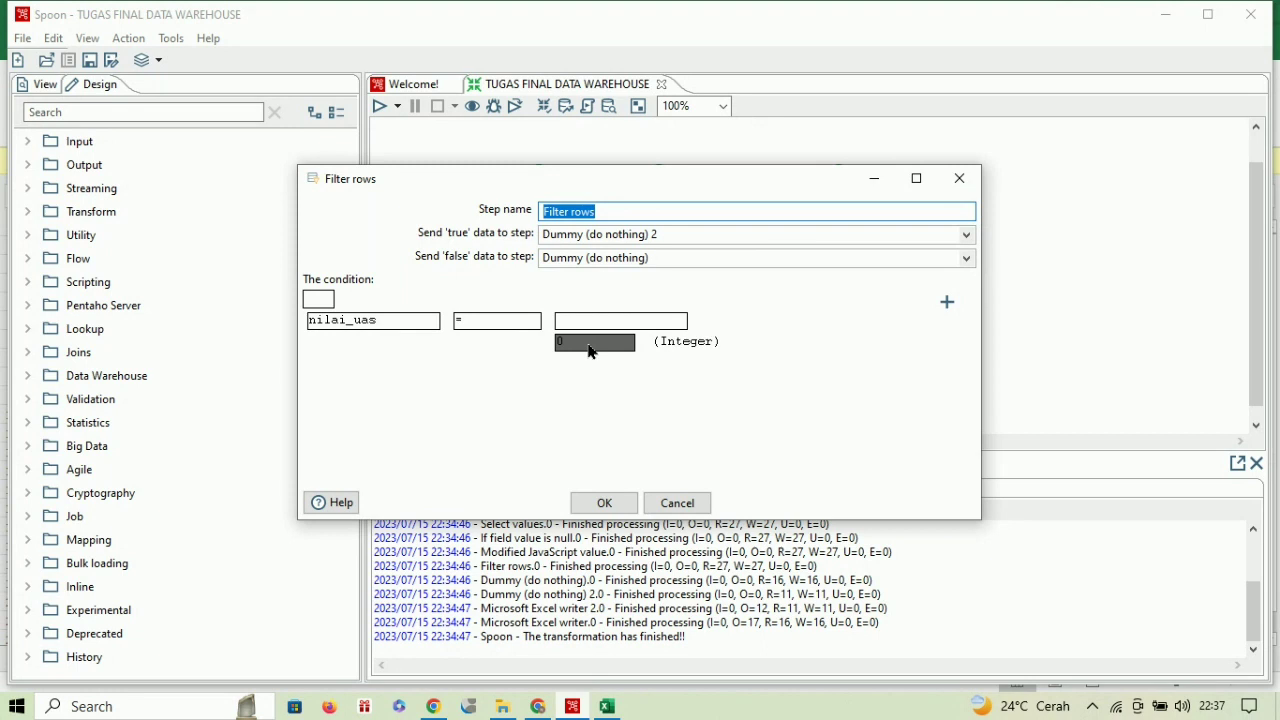
click(963, 184)
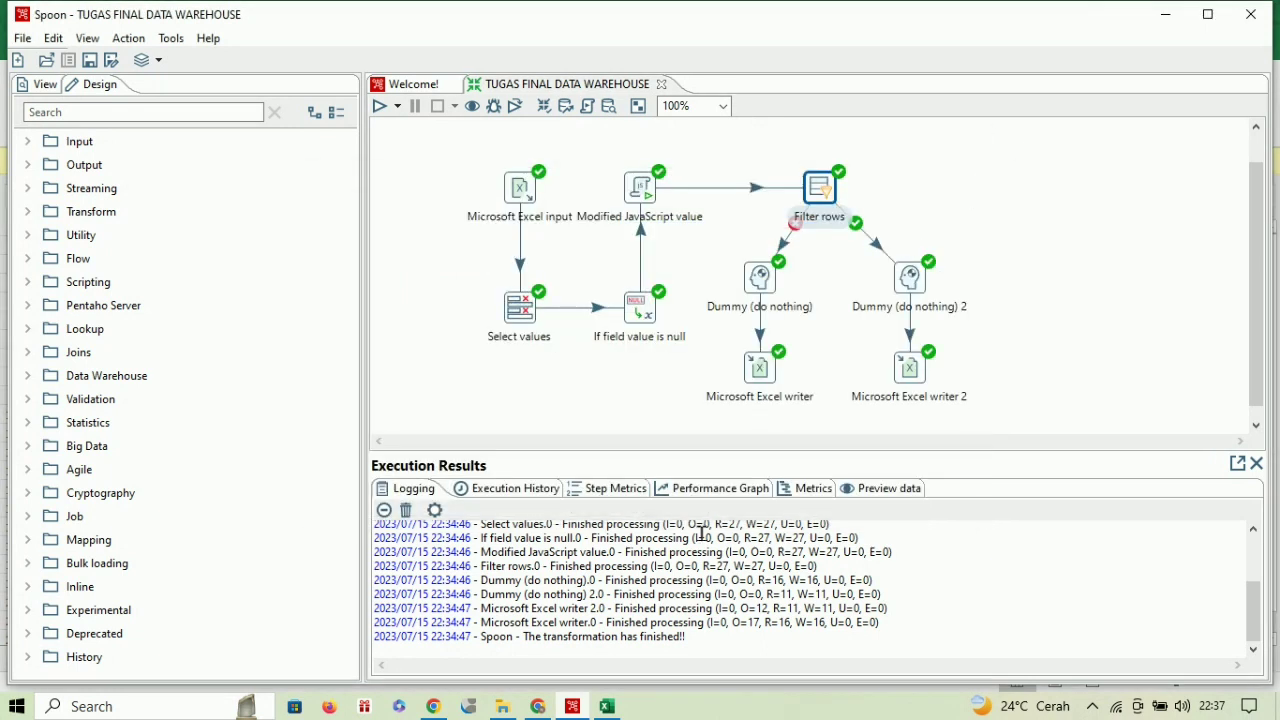
click(606, 706)
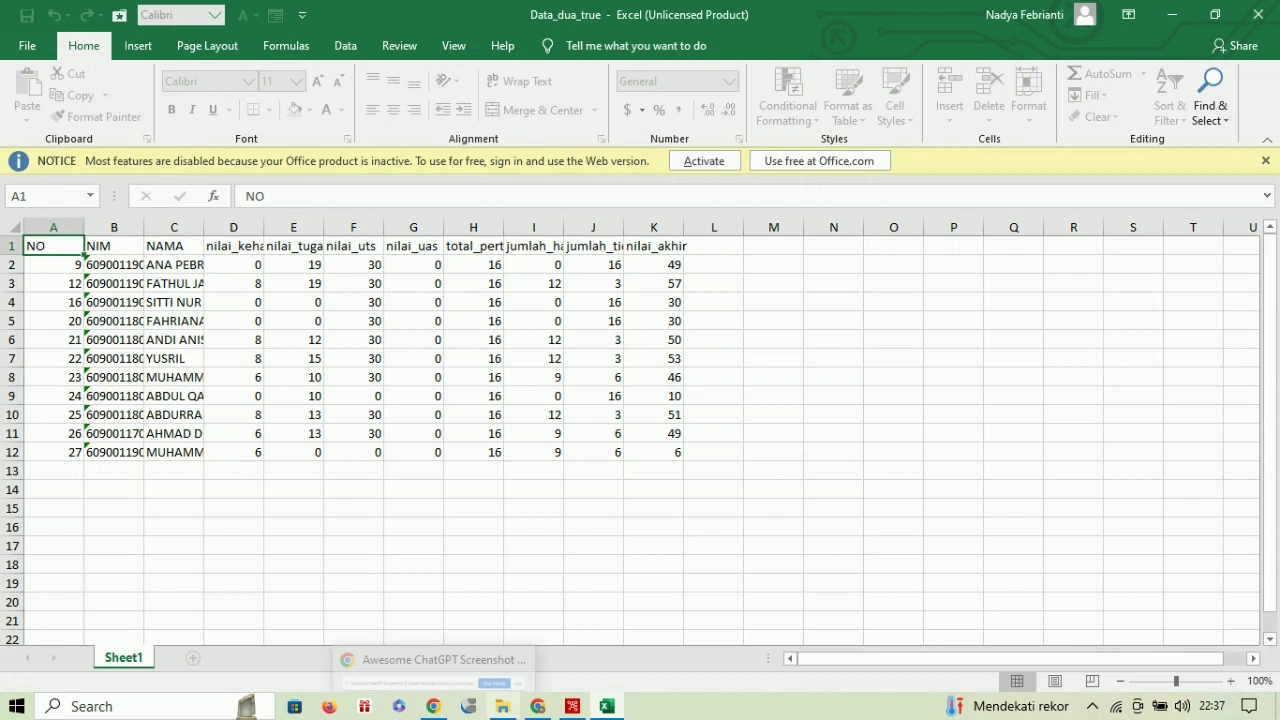
Open the data_satu_false workbook from the Downloads folder and examine the attendance and nilai_uas grades of its first record.
click(504, 712)
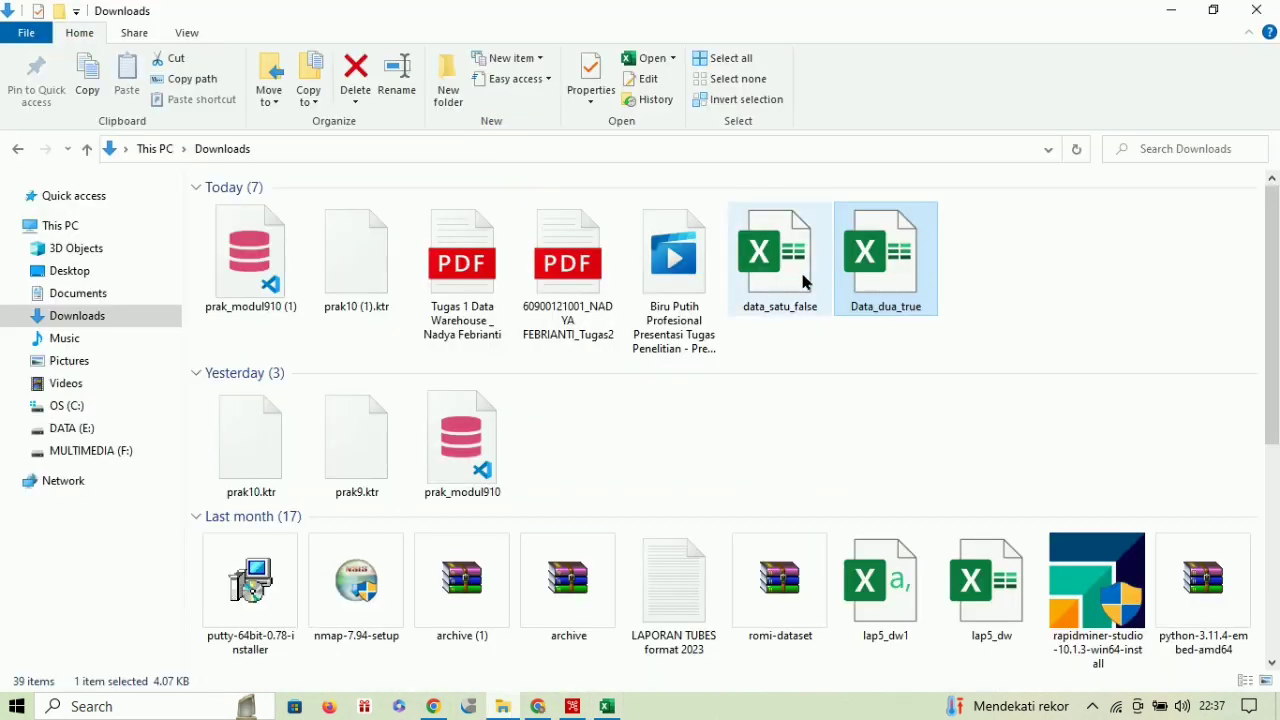
double_click(802, 278)
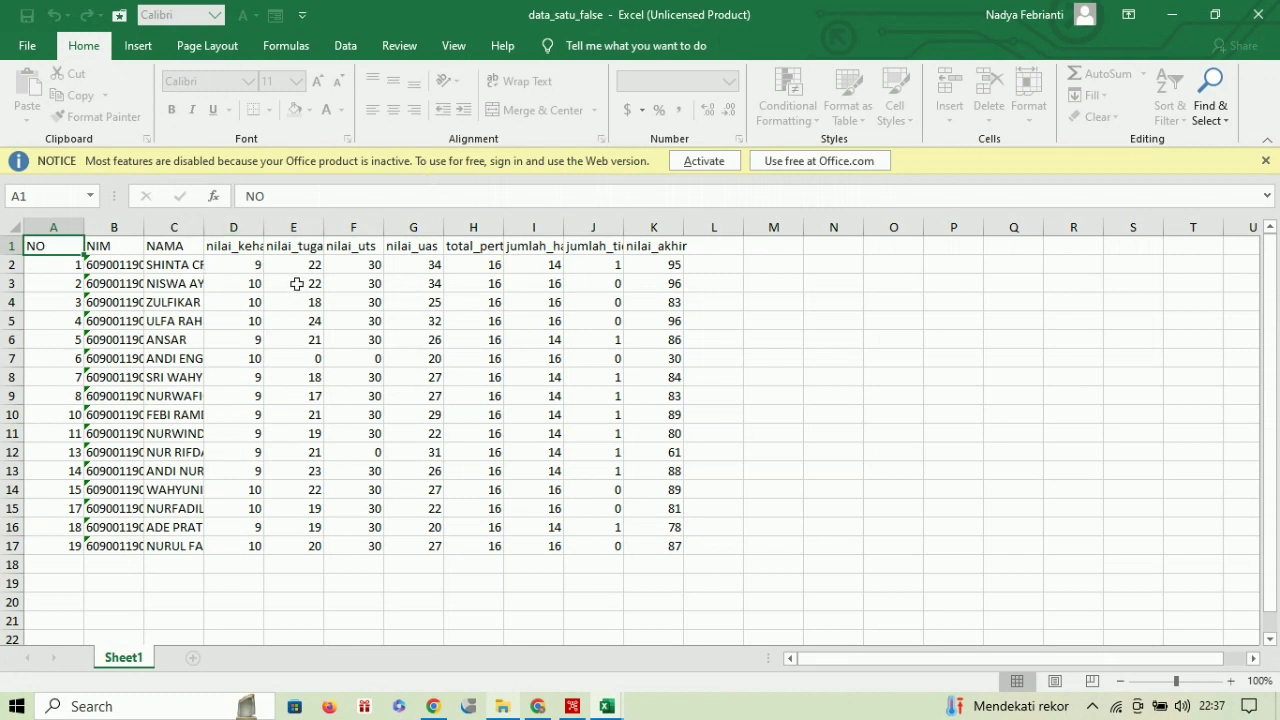
click(245, 263)
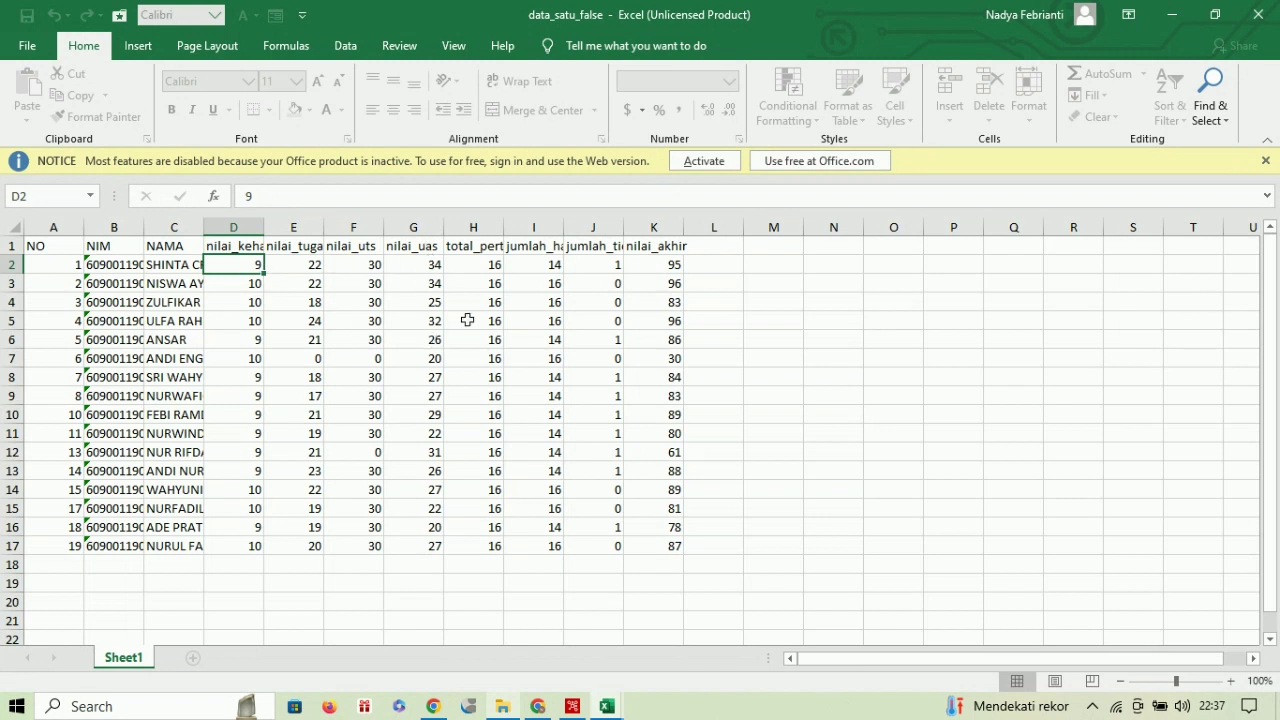
click(432, 262)
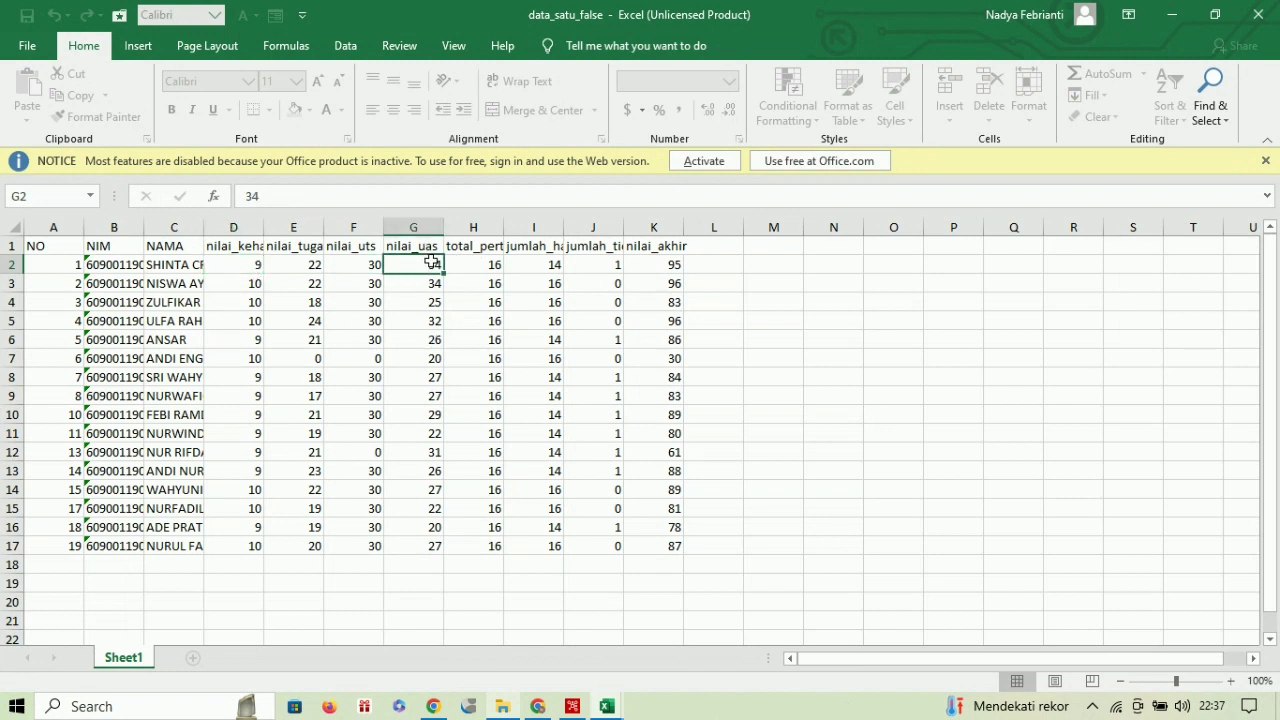
click(235, 266)
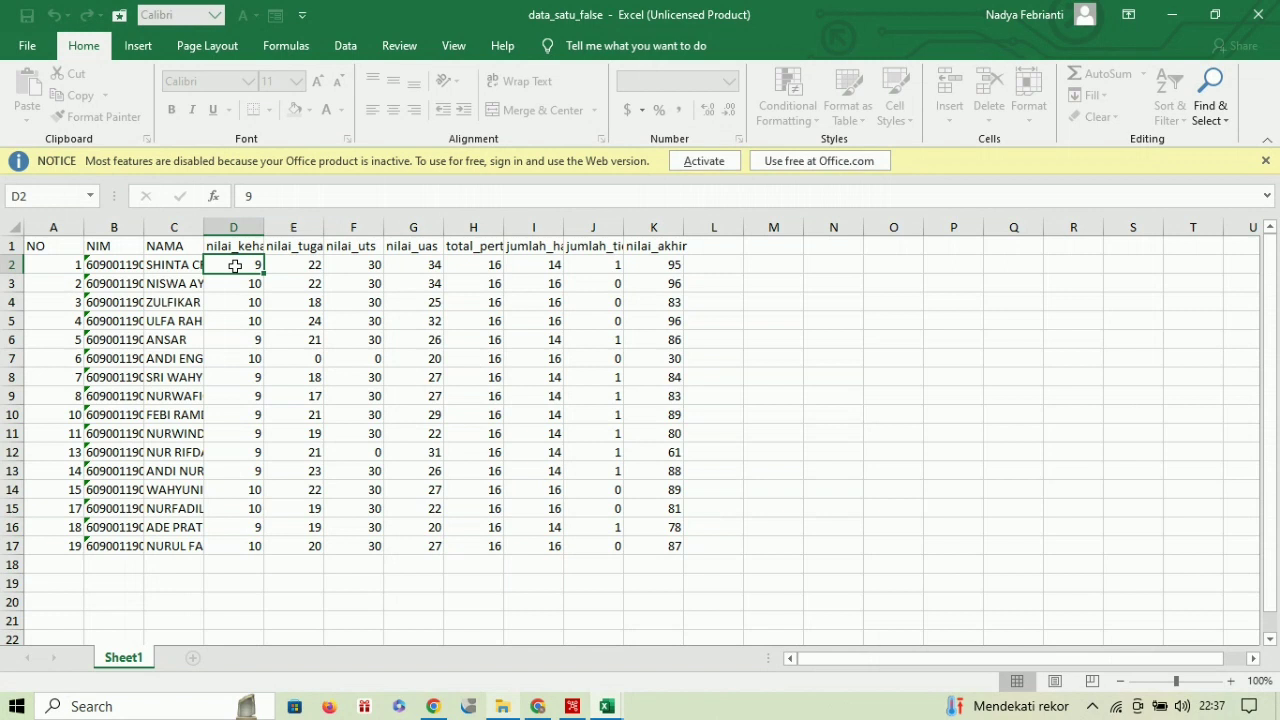